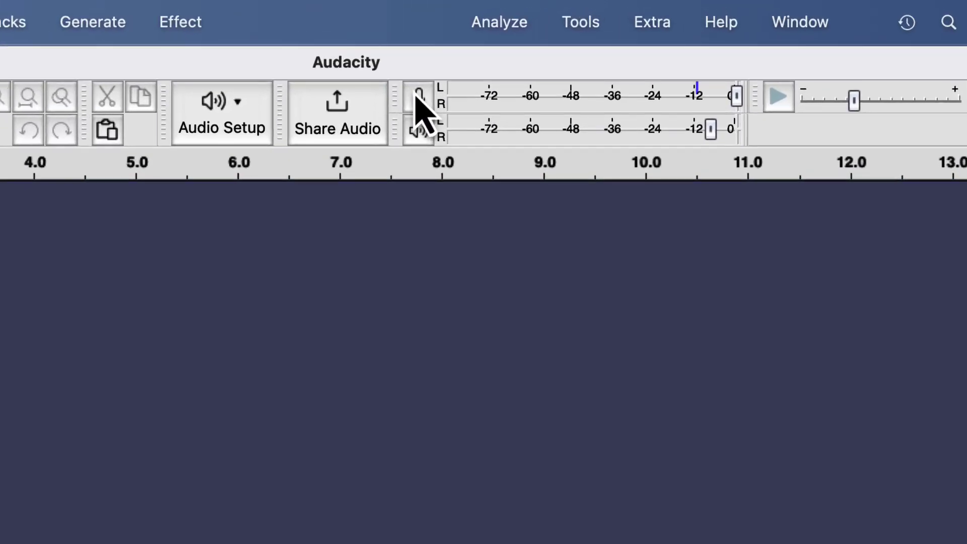
Turn on input level monitoring and record a spoken mono track about 17 seconds long
left_click(420, 99)
left_click(433, 126)
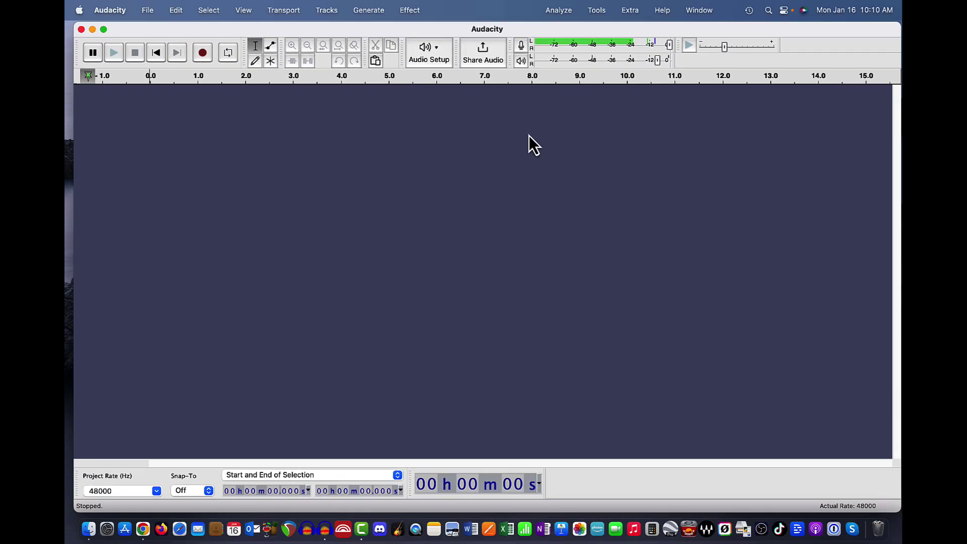
key("r")
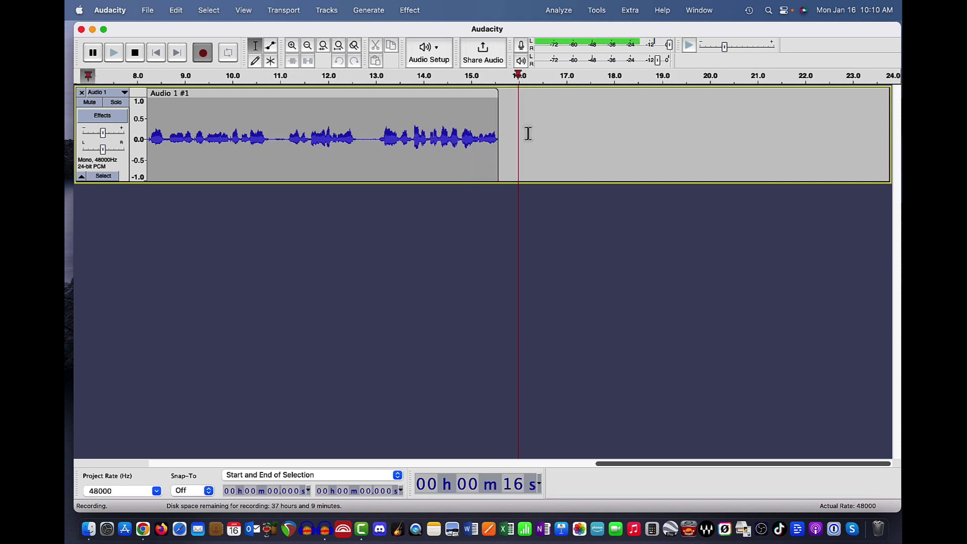
key("space")
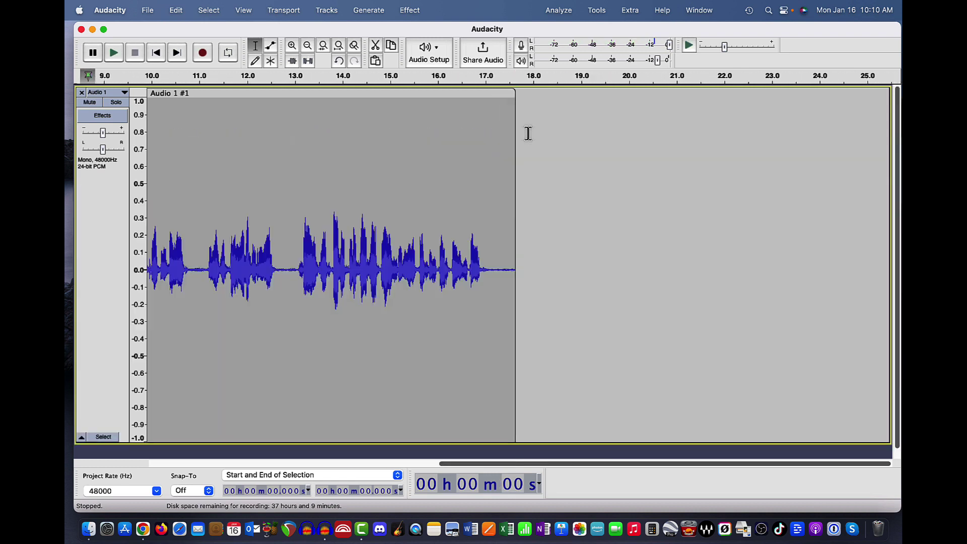
left_click(338, 46)
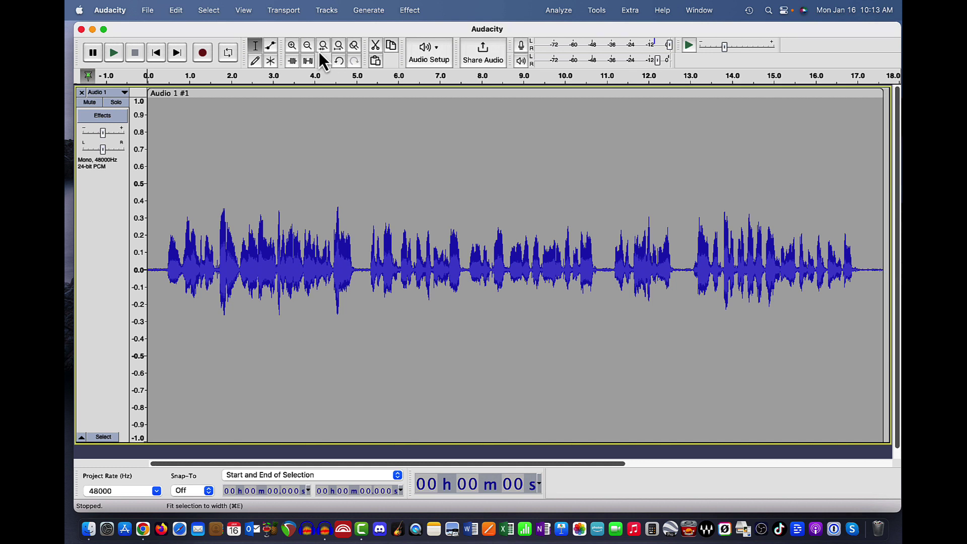
Duplicate the recorded voice track, then solo and enlarge the copy with the original collapsed
left_click(110, 236)
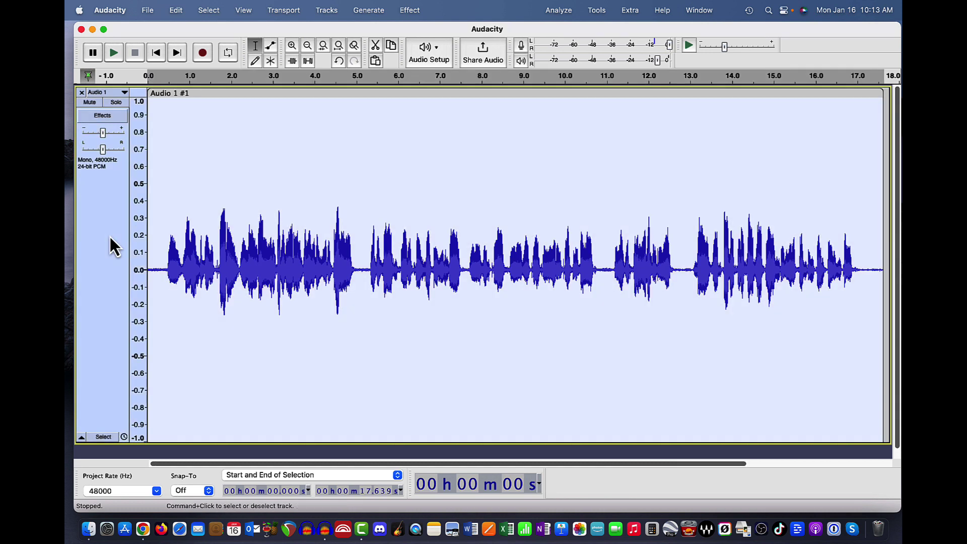
key("super+d")
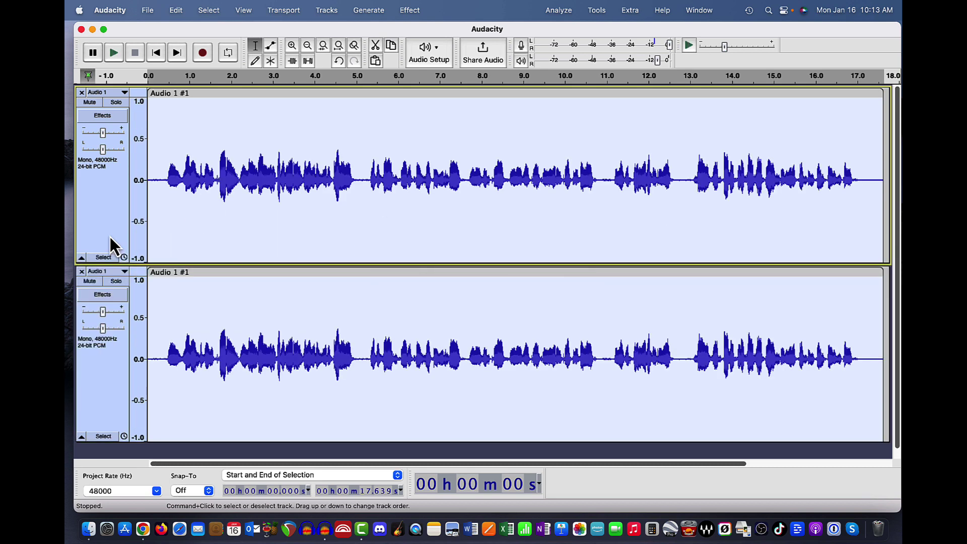
left_click(114, 282)
left_click(81, 258)
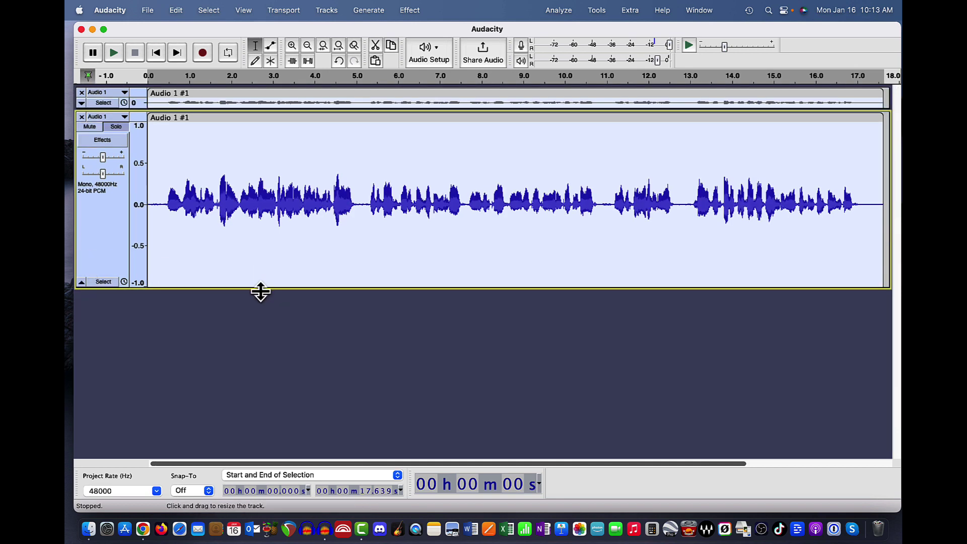
left_click_drag(260, 288, 253, 436)
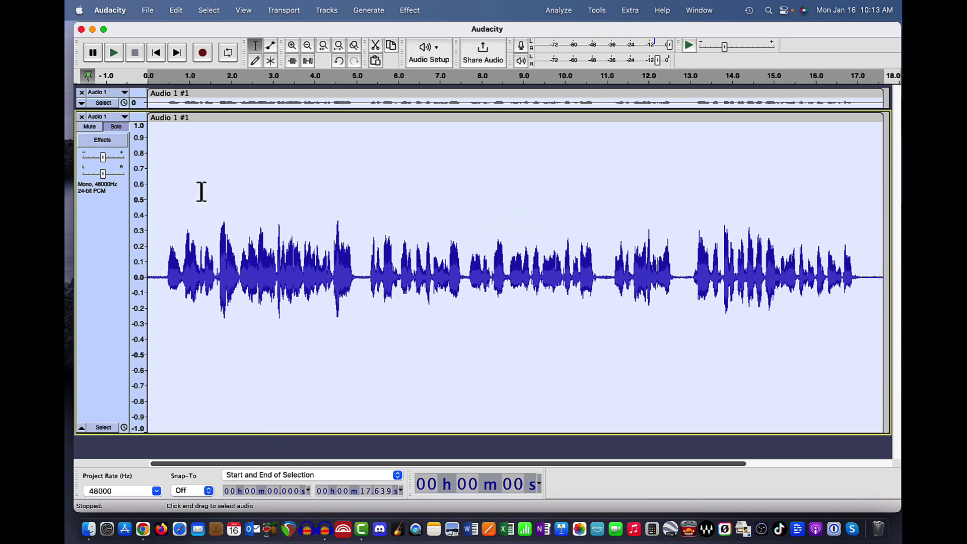
Play the soloed copy from the beginning at a raised system volume, then return to its start
left_click(154, 54)
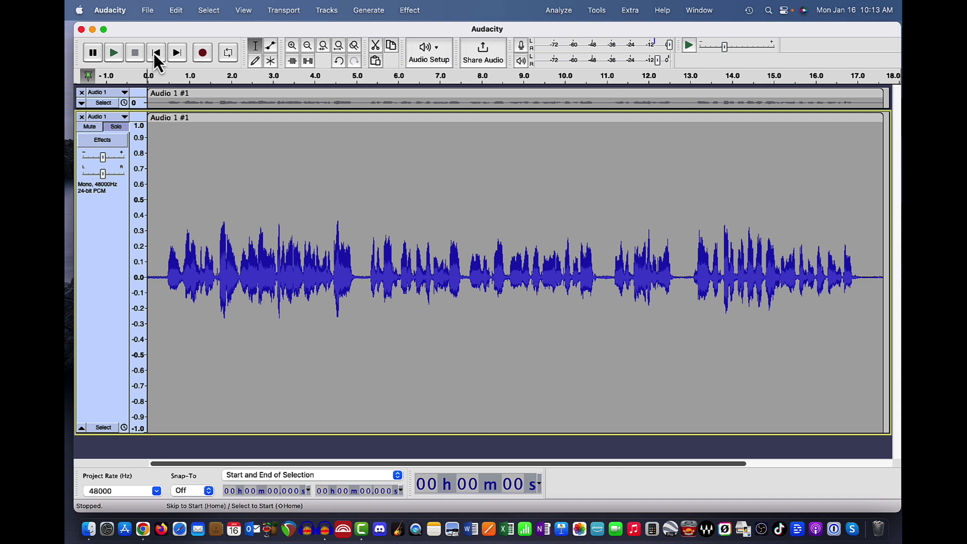
key("space")
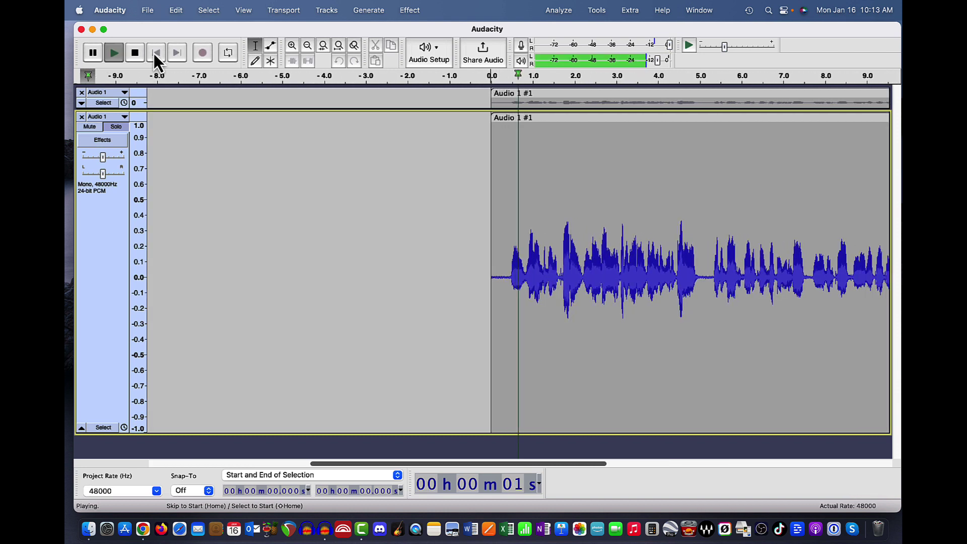
key("XF86AudioRaiseVolume")
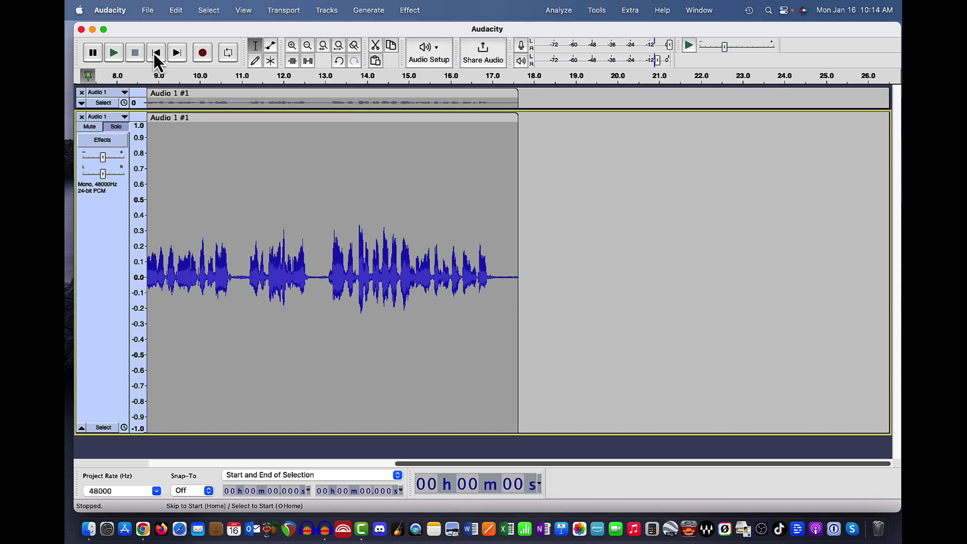
left_click(155, 52)
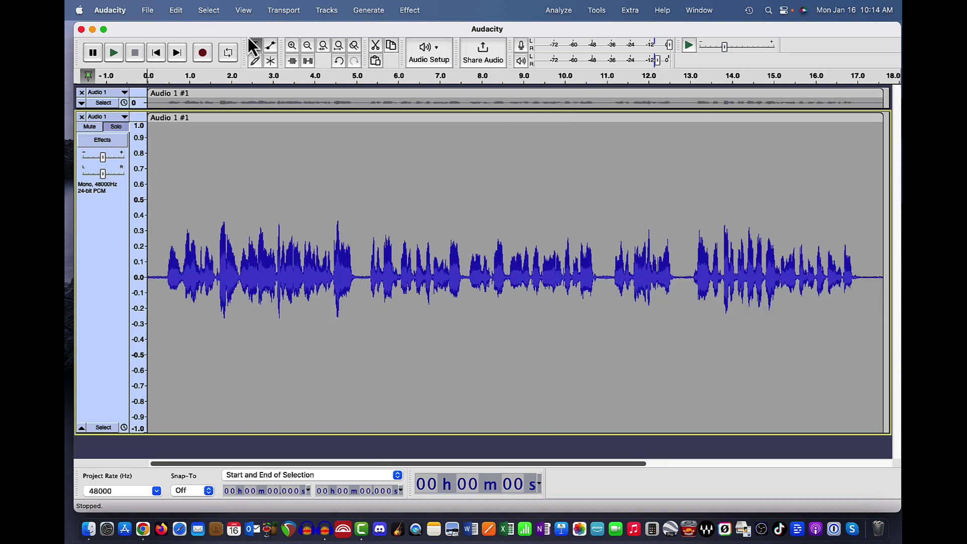
left_click(337, 45)
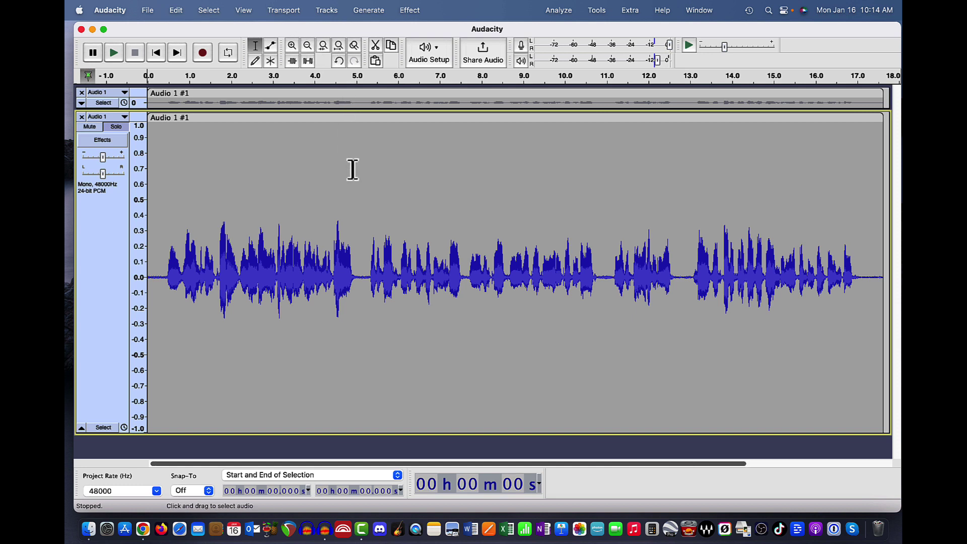
Select the whole soloed copy and open the Filter Curve EQ effect for it
left_click(101, 250)
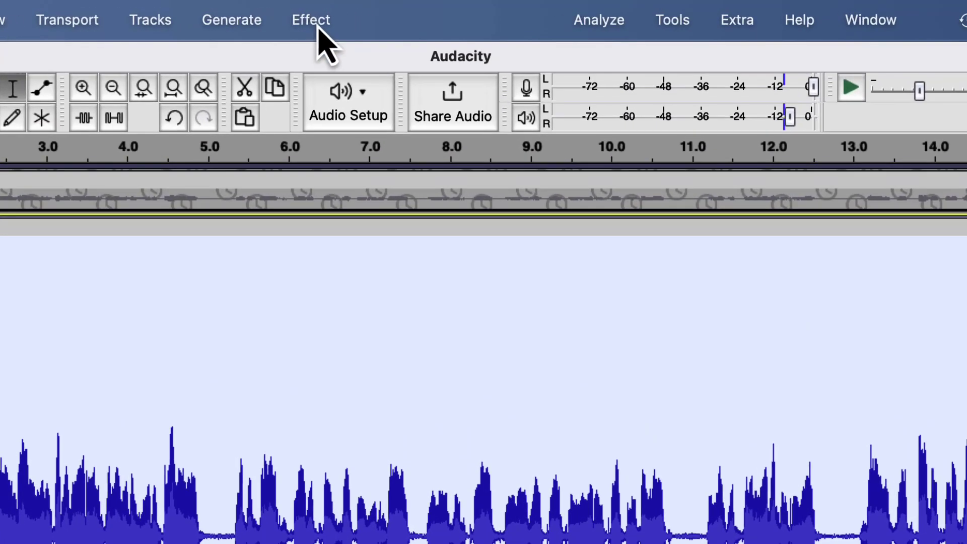
left_click(410, 11)
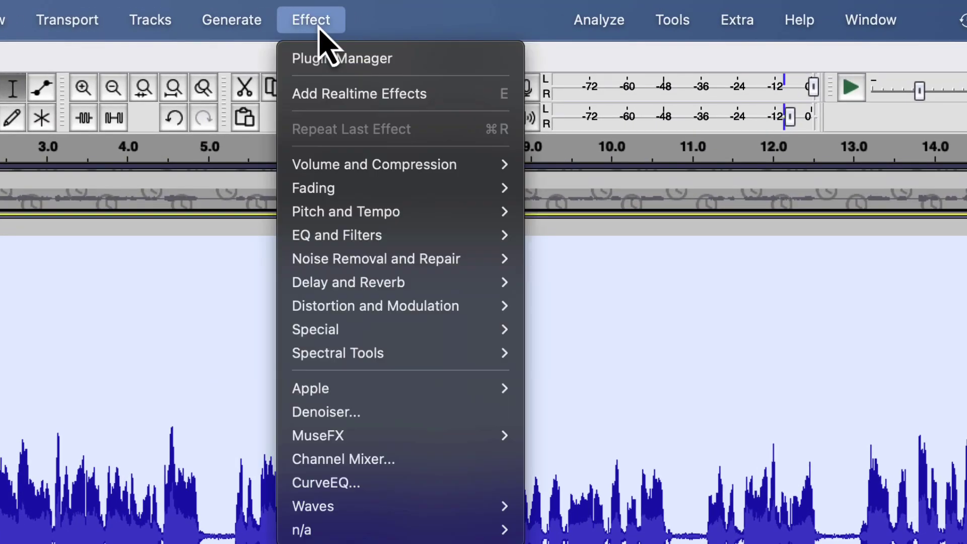
mouse_move(351, 238)
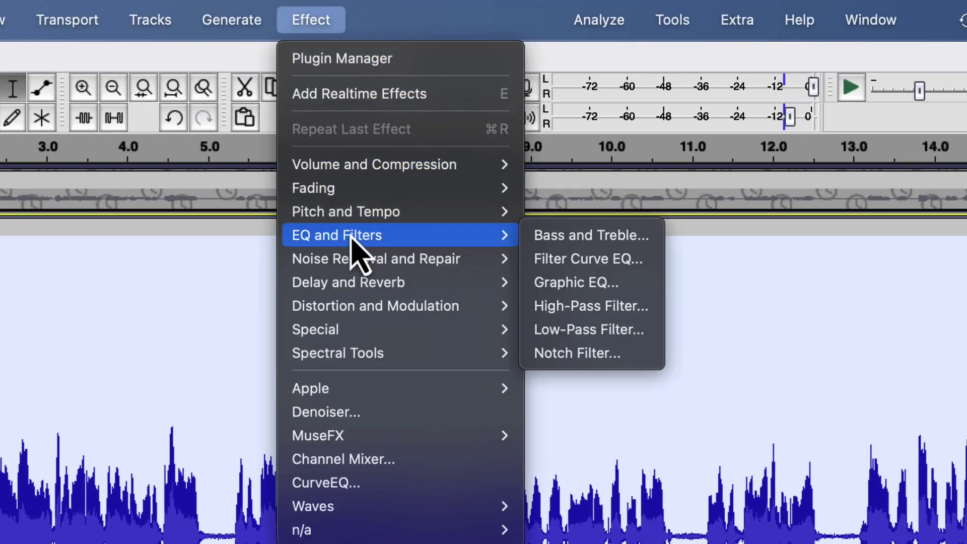
left_click(609, 260)
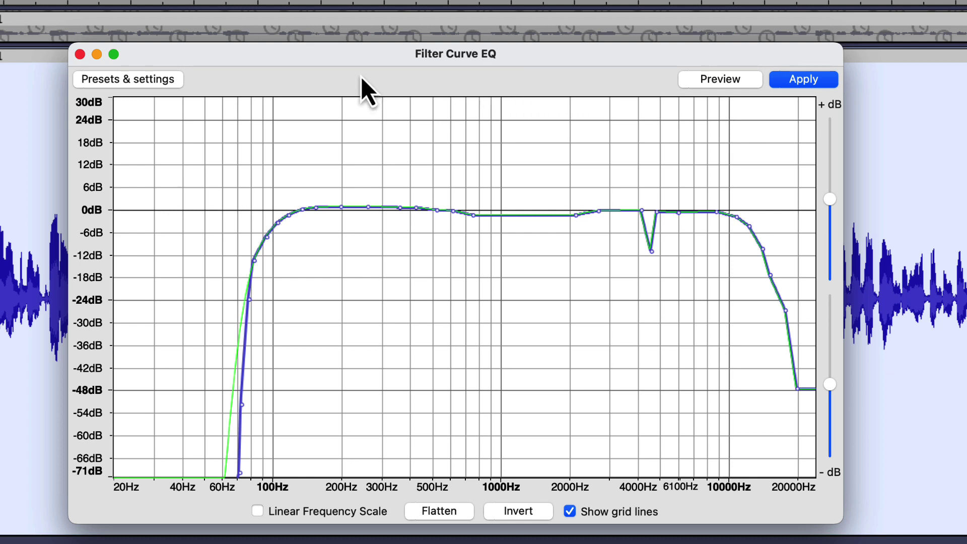
left_click(146, 84)
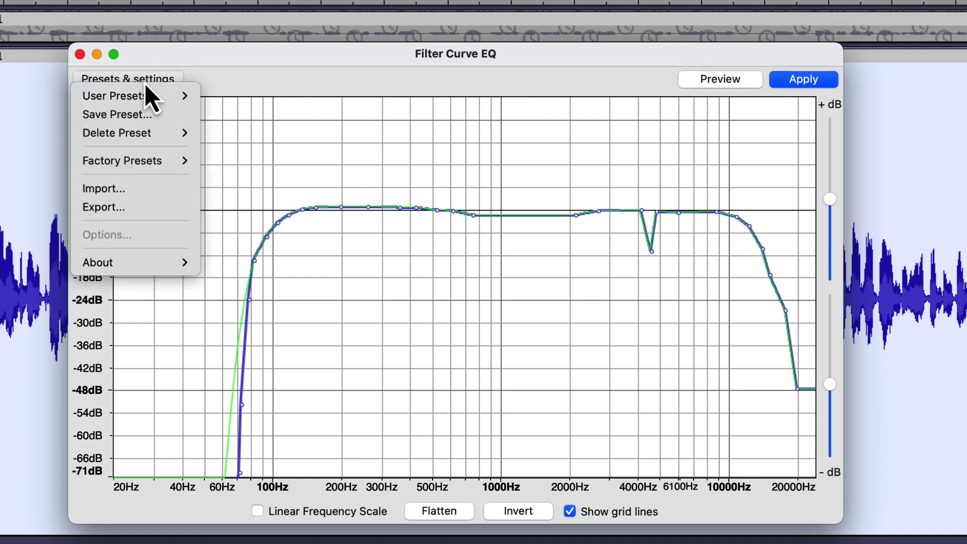
mouse_move(147, 98)
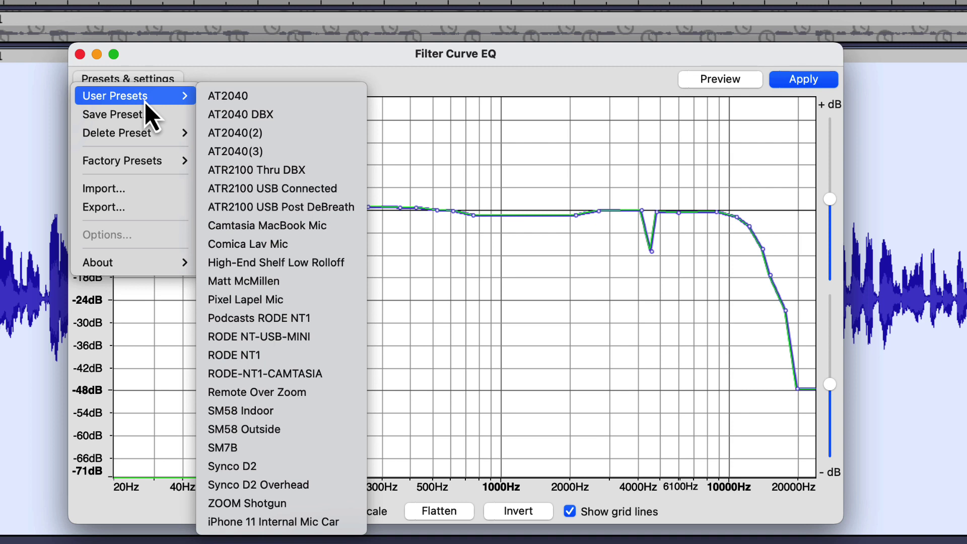
mouse_move(138, 162)
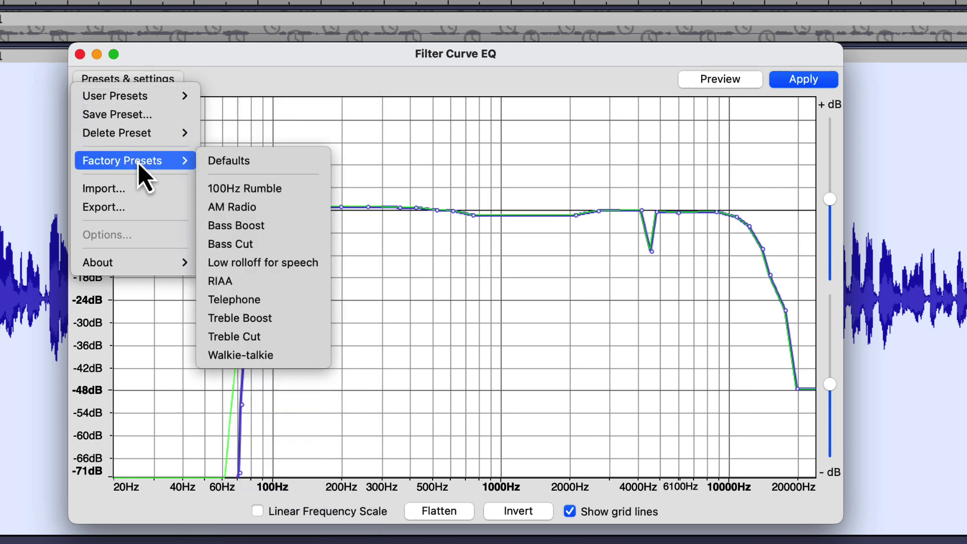
left_click(156, 497)
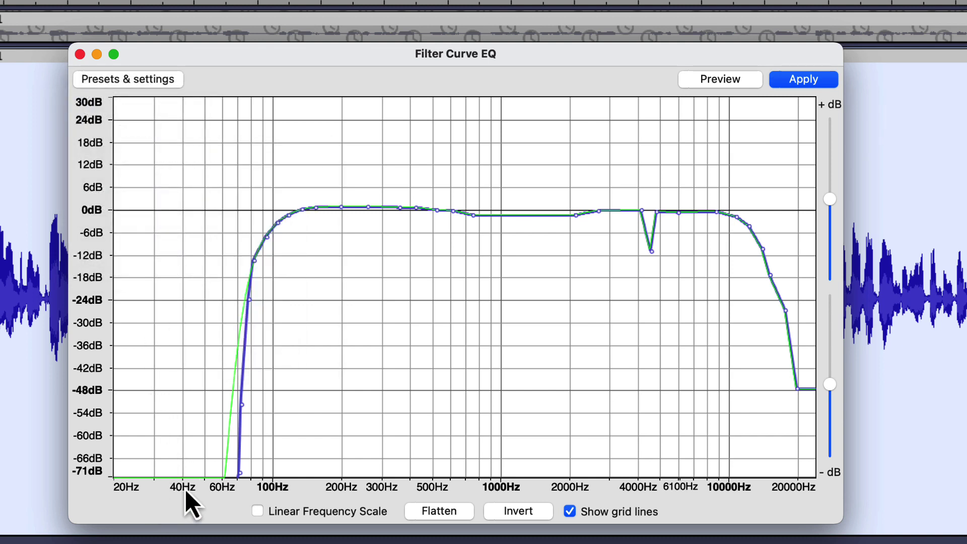
Flatten the Filter Curve EQ, load the 100Hz Rumble factory preset and preview it on the voice track
left_click(442, 514)
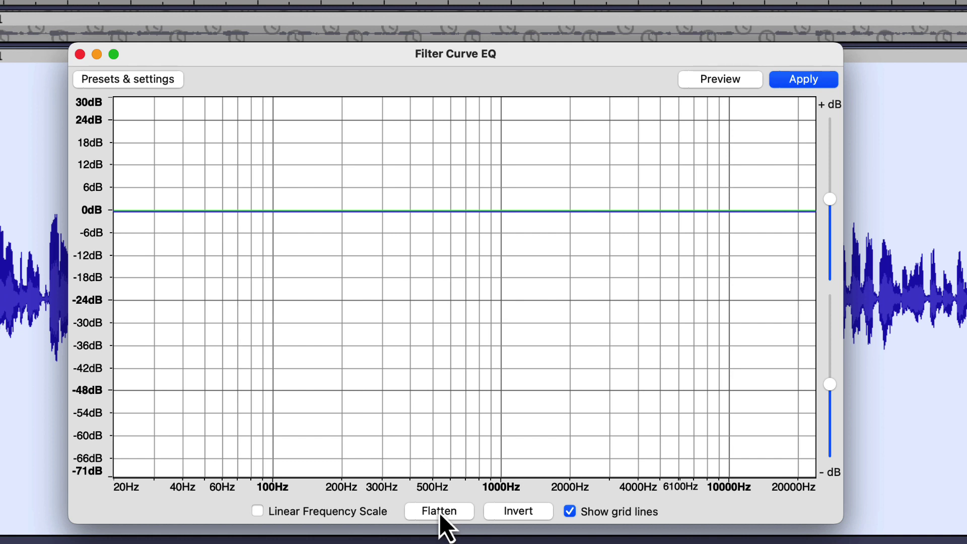
left_click(130, 81)
mouse_move(132, 166)
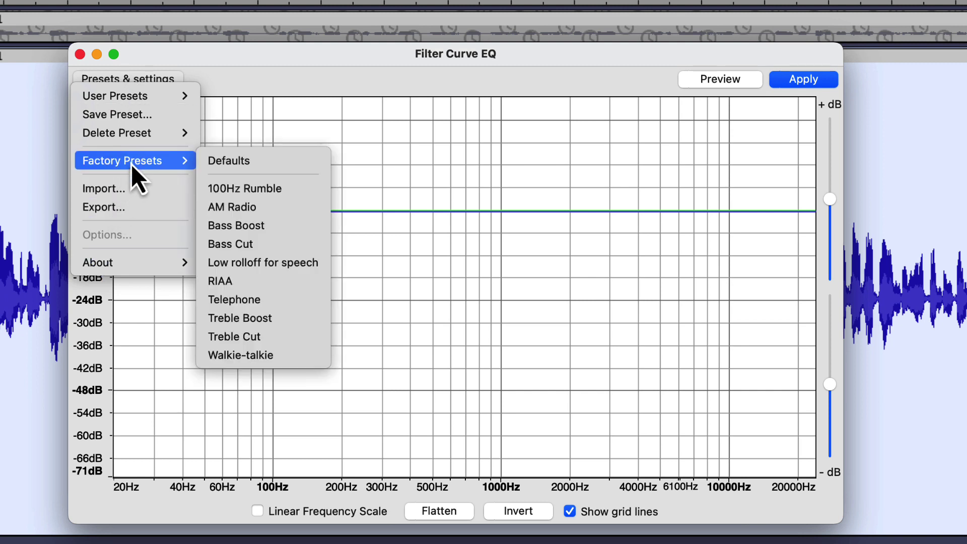
left_click(244, 189)
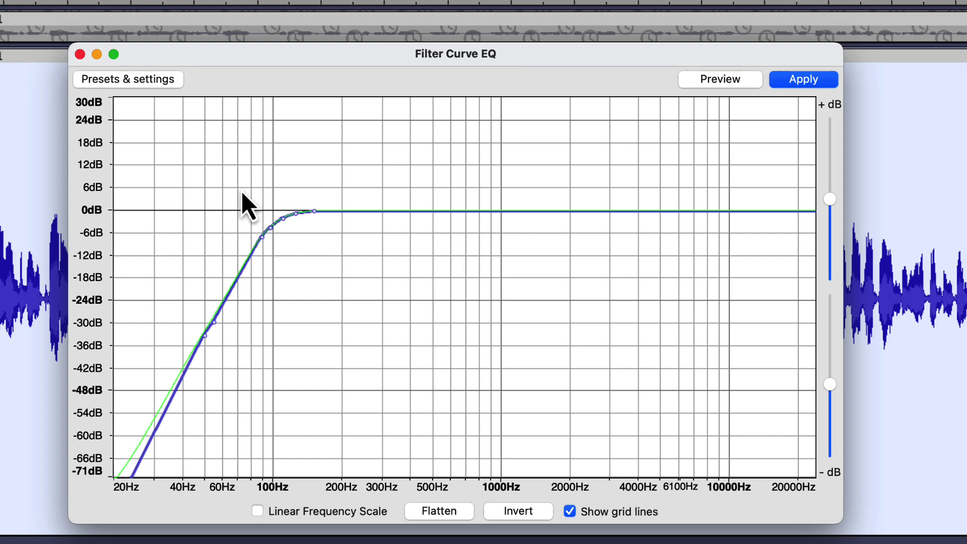
left_click(728, 84)
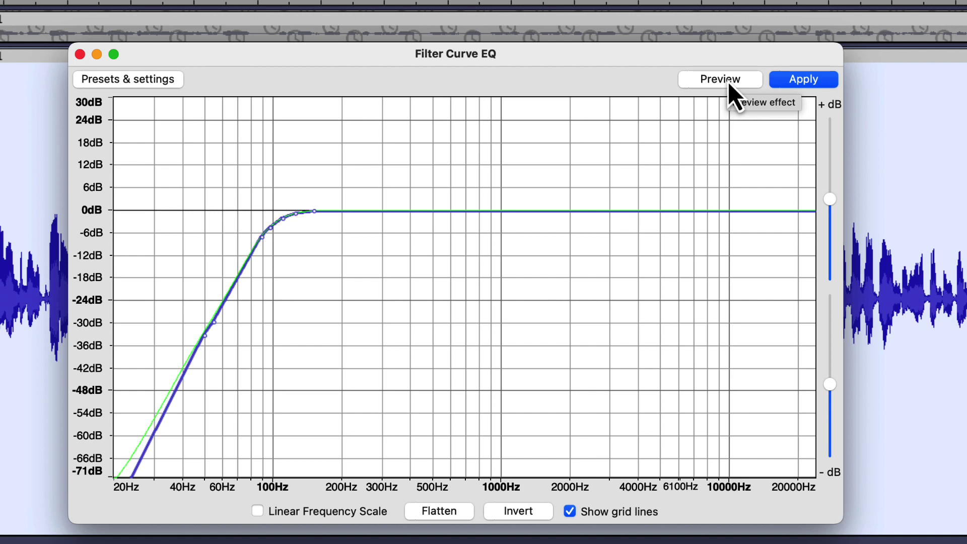
Load the Bass Cut factory preset into the Filter Curve EQ and preview its effect on the voice
left_click(140, 80)
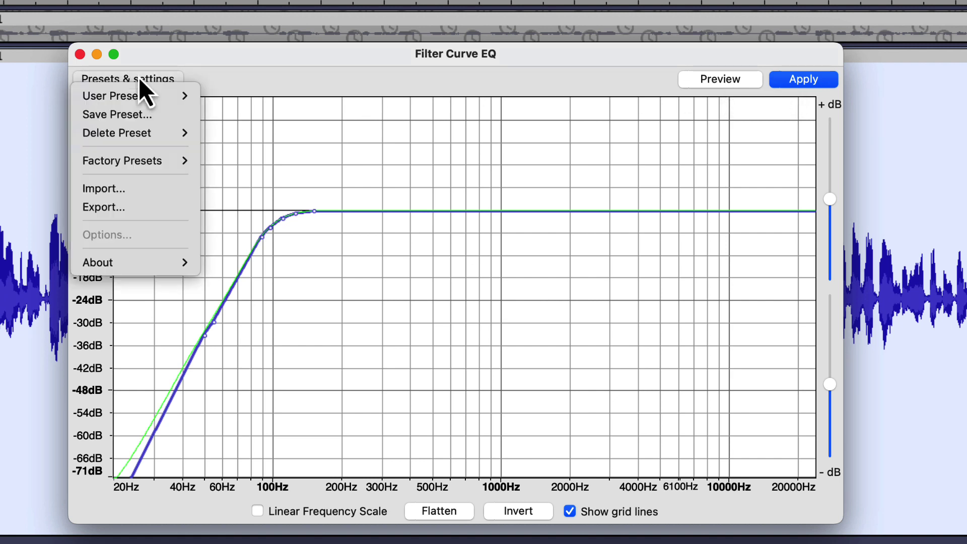
mouse_move(127, 166)
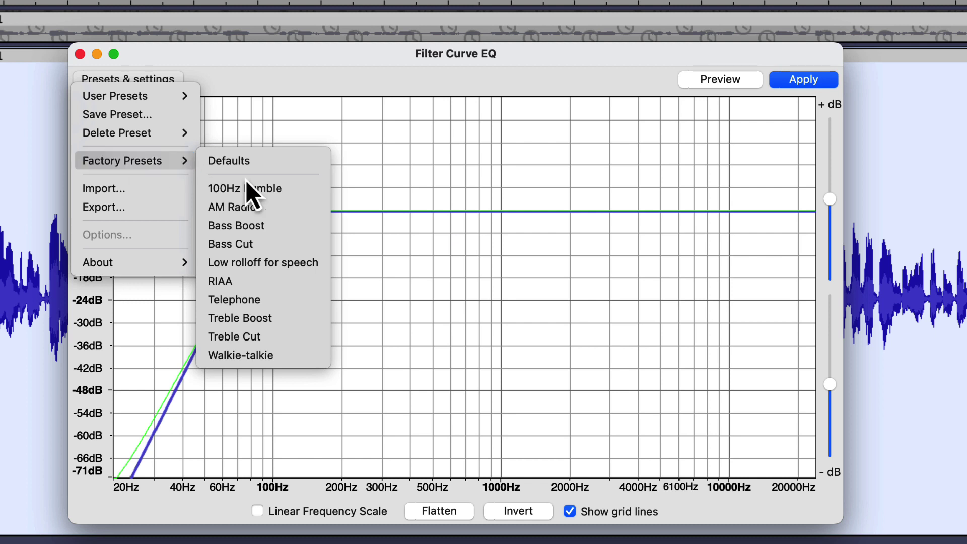
left_click(249, 242)
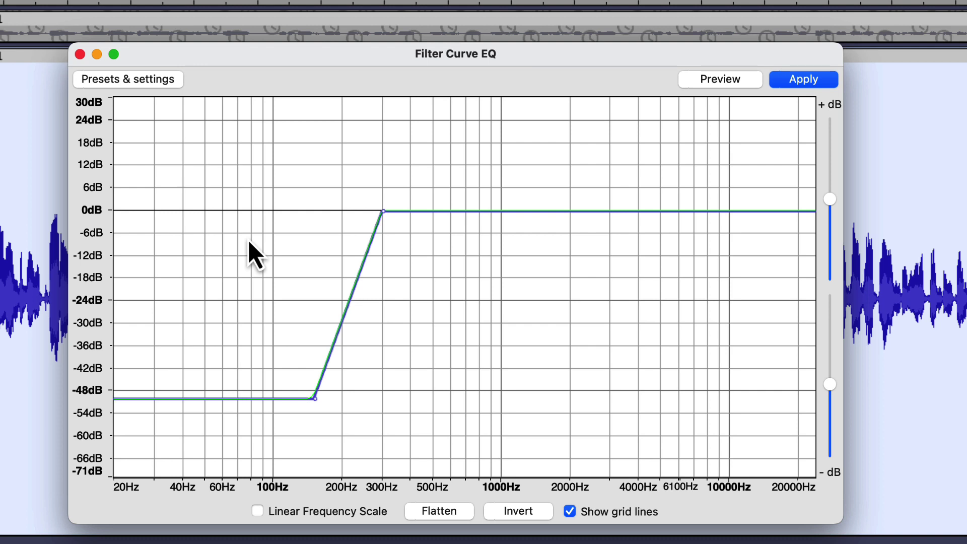
left_click(729, 82)
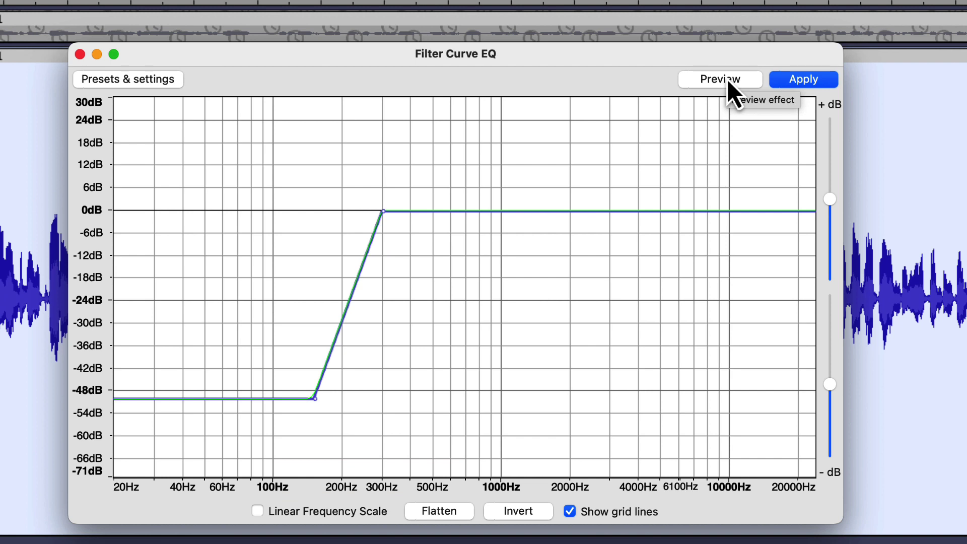
Load the Treble Boost factory preset into the Filter Curve EQ and preview its effect on the voice
left_click(150, 80)
mouse_move(144, 159)
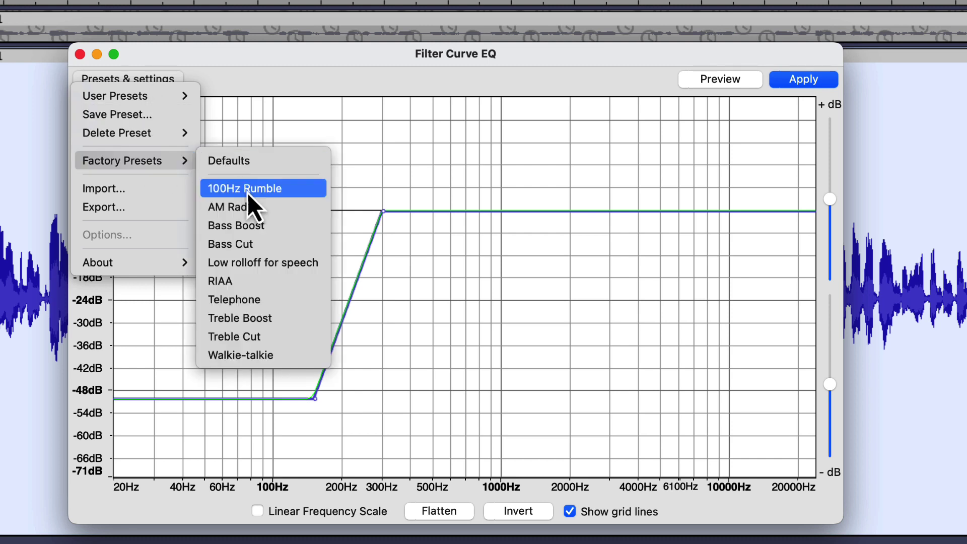
left_click(224, 319)
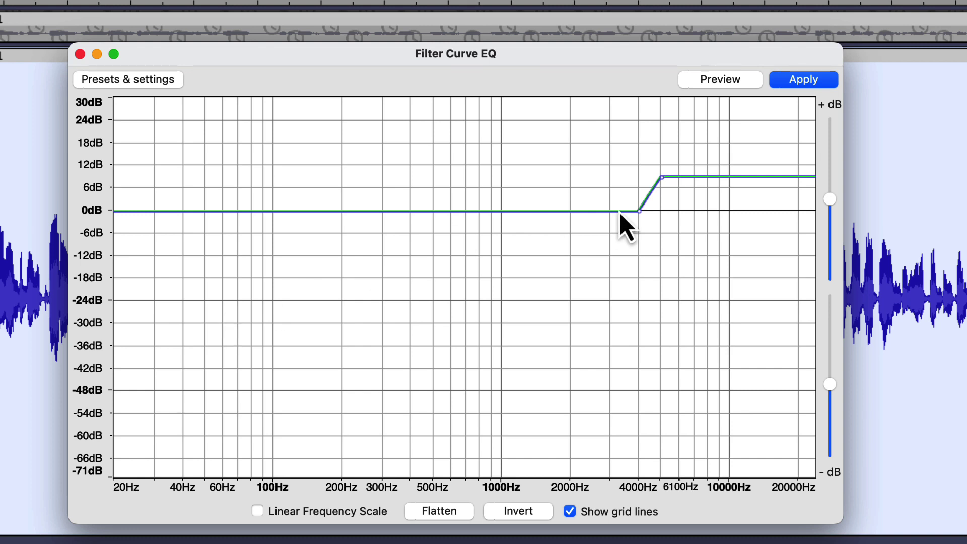
left_click(729, 80)
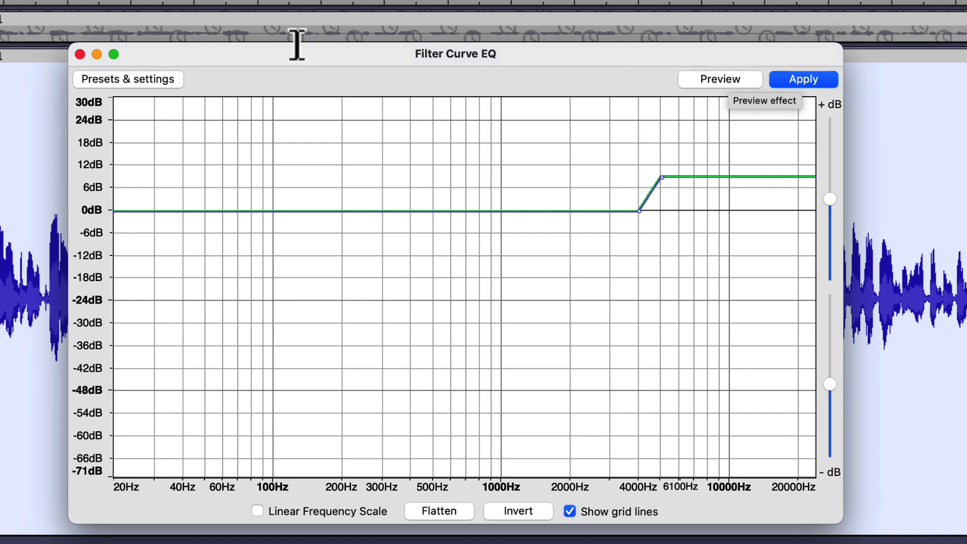
Load the Telephone factory preset into the Filter Curve EQ
left_click(119, 82)
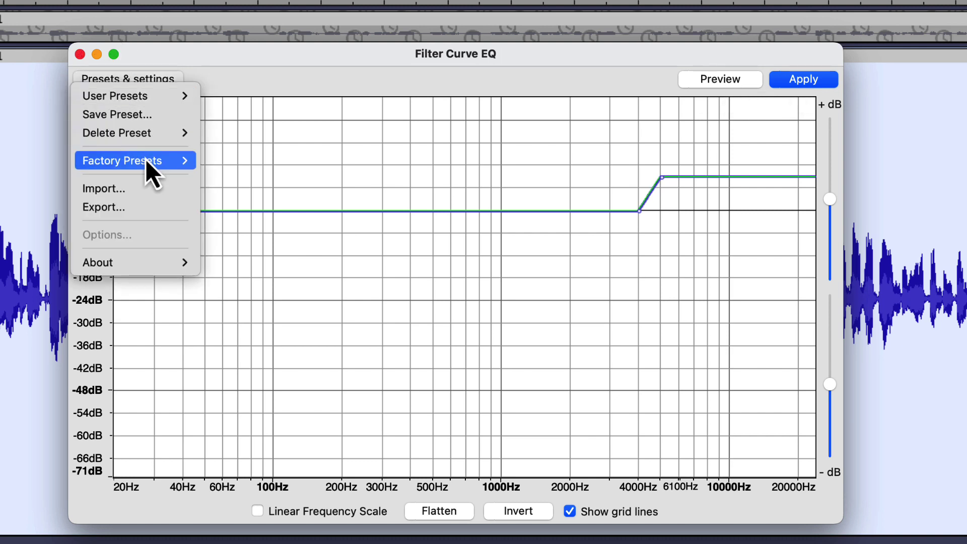
mouse_move(146, 159)
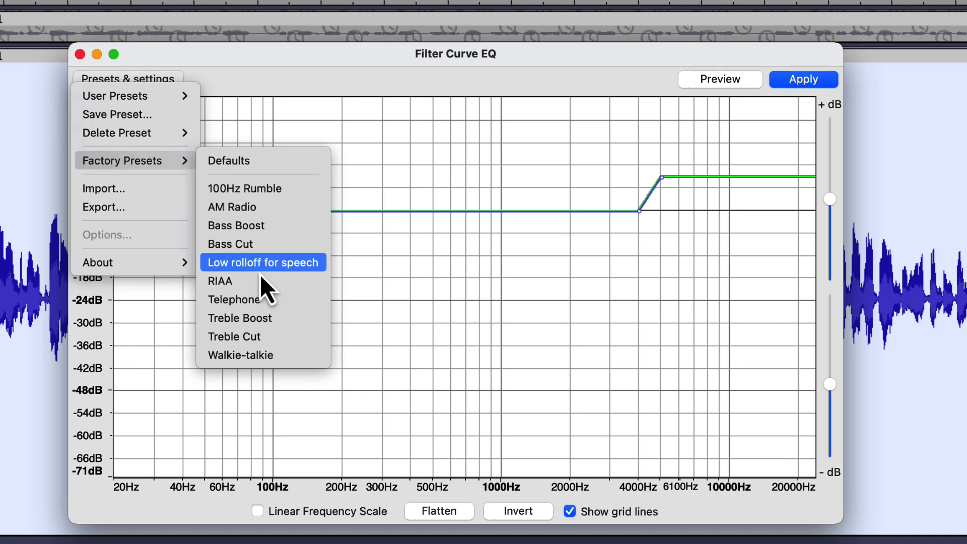
left_click(247, 301)
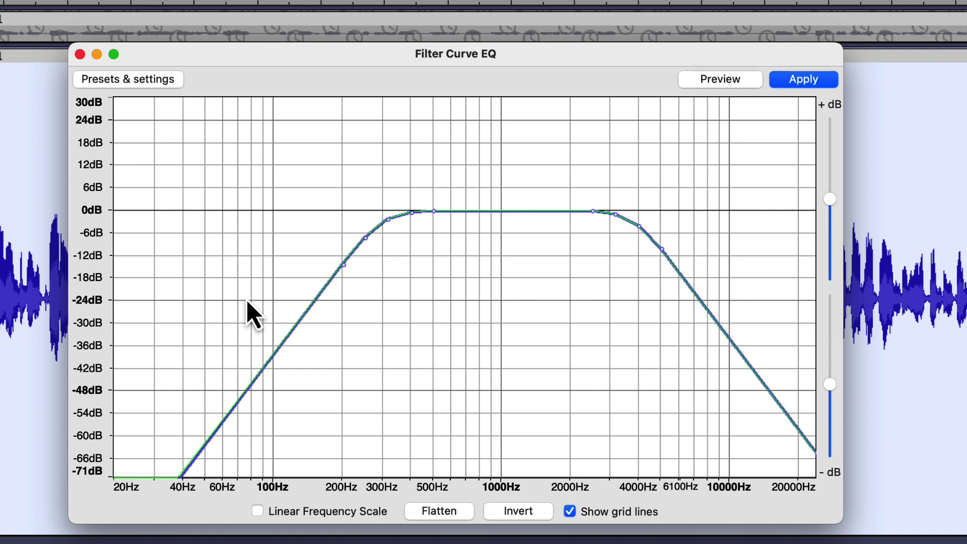
Preview the Telephone preset on the voice, flatten the curve and preview the voice with the flat response
left_click(723, 86)
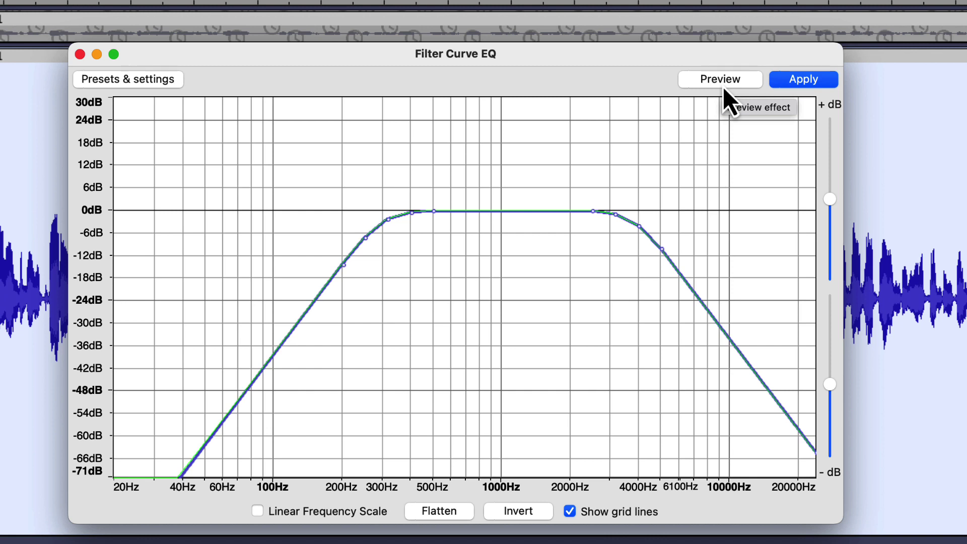
left_click(441, 509)
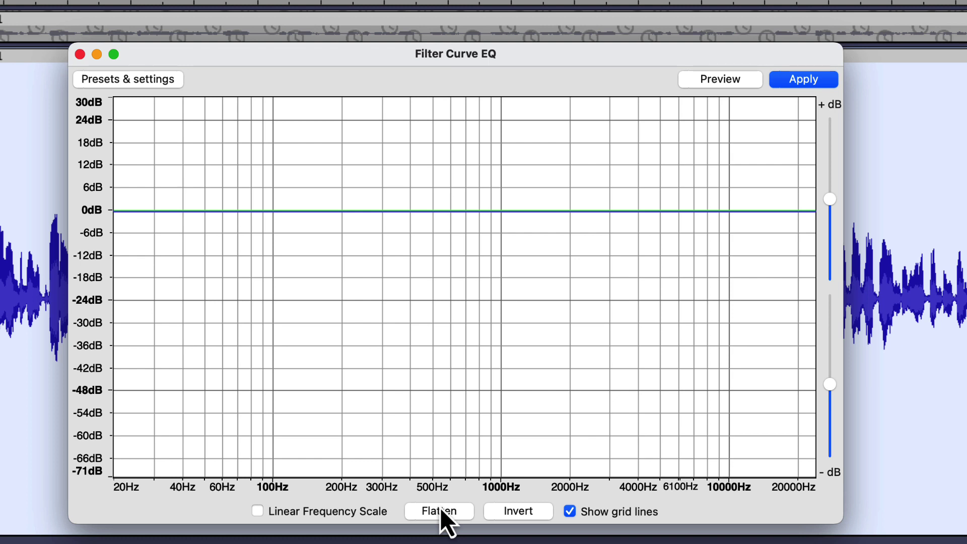
left_click(722, 78)
Create a low-cut curve with control points between about 75 and 160 Hz, lowering the 75 Hz end to -71 dB, and preview it
left_click(267, 212)
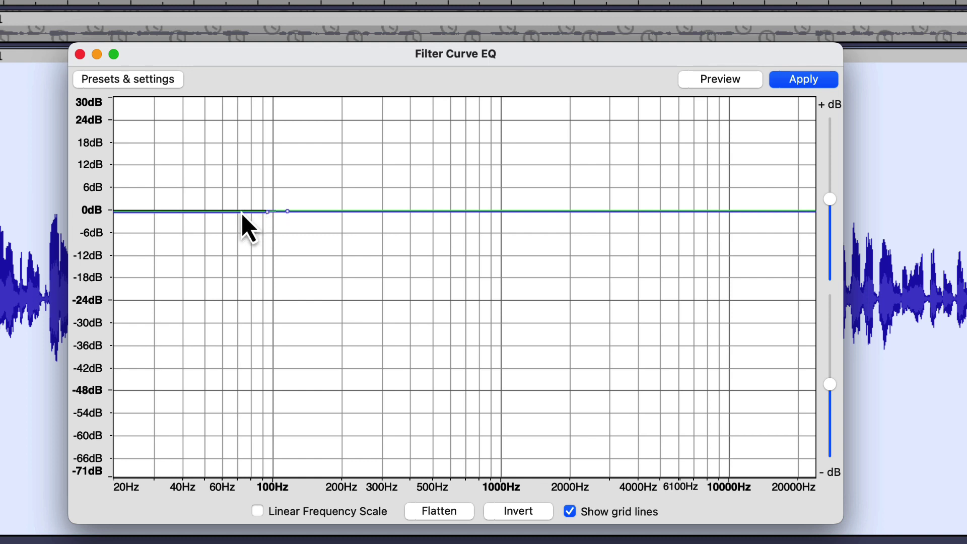
left_click(242, 211)
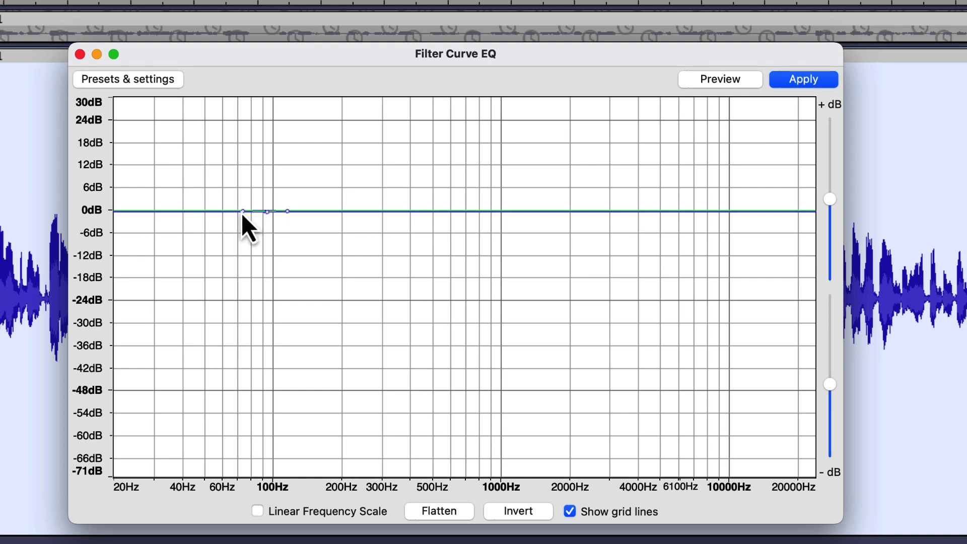
left_click(312, 209)
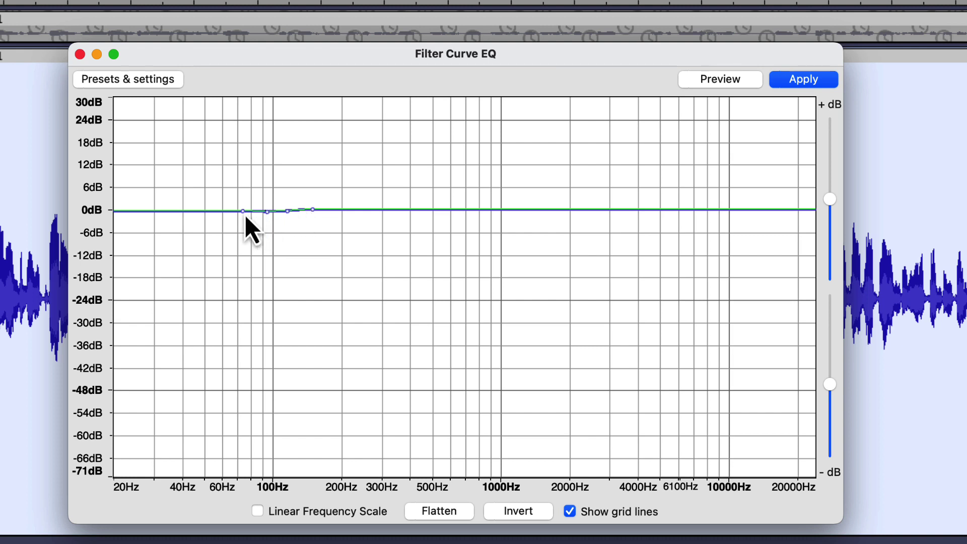
left_click_drag(243, 211, 241, 479)
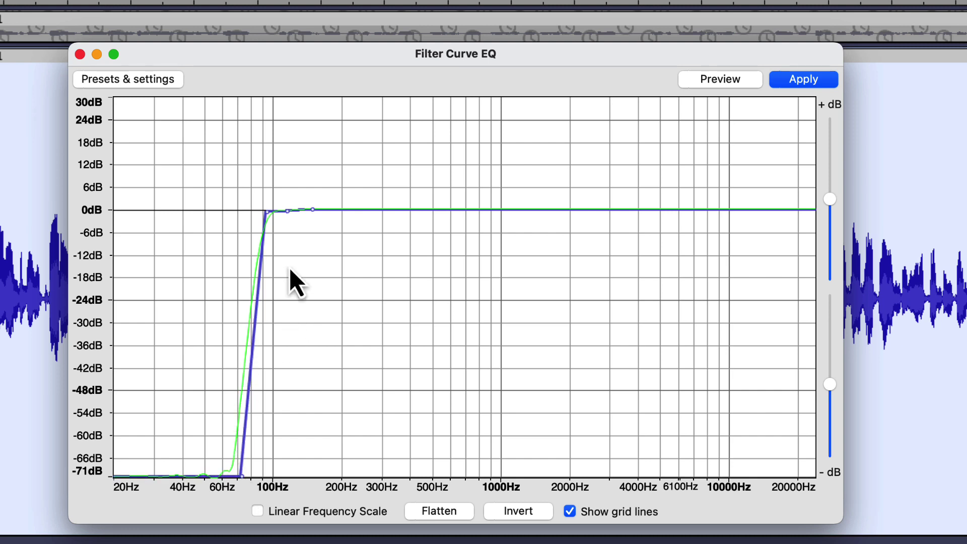
left_click_drag(266, 212, 319, 211)
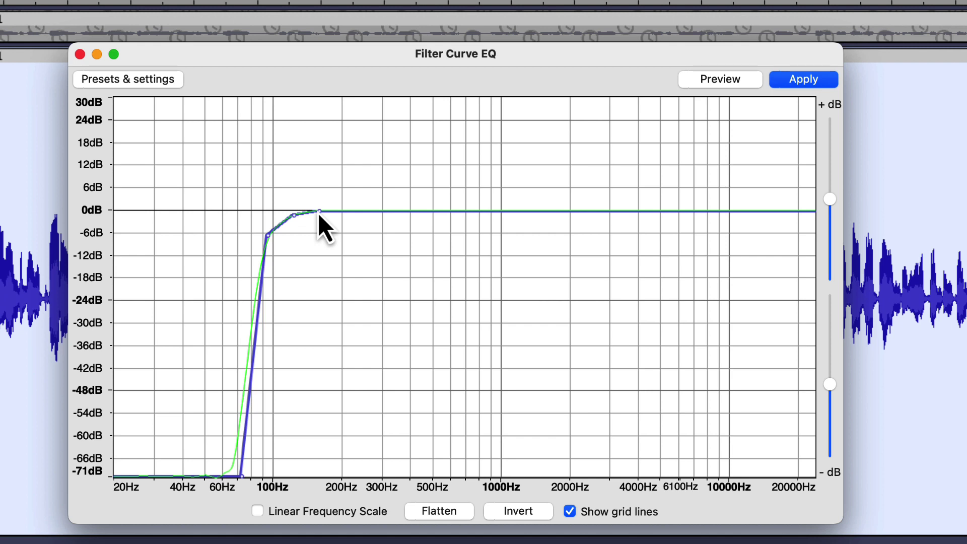
left_click(709, 84)
Shift the low cut upward, with a point near -10 dB at about 115 Hz and -71 dB at about 95 Hz, and preview it
left_click_drag(320, 212, 286, 247)
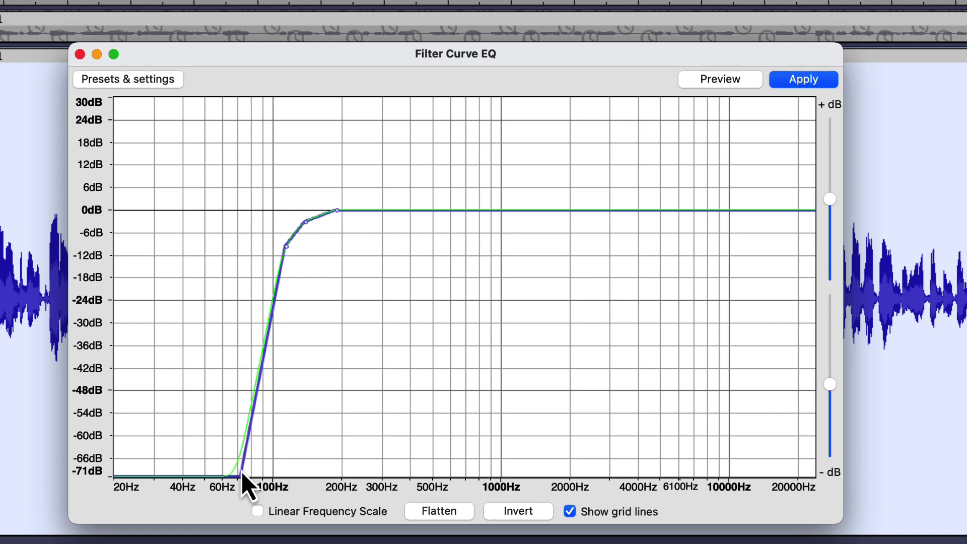
left_click_drag(242, 478, 268, 479)
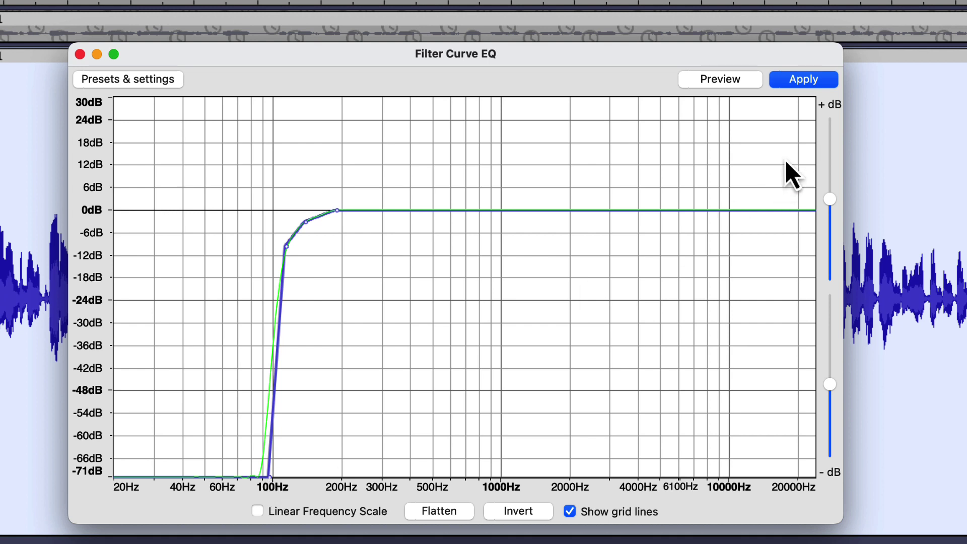
left_click(725, 80)
Steepen the low cut to -71 dB at about 108 Hz, smooth its knee between about 125 and 150 Hz, and preview it
left_click_drag(287, 247, 295, 255)
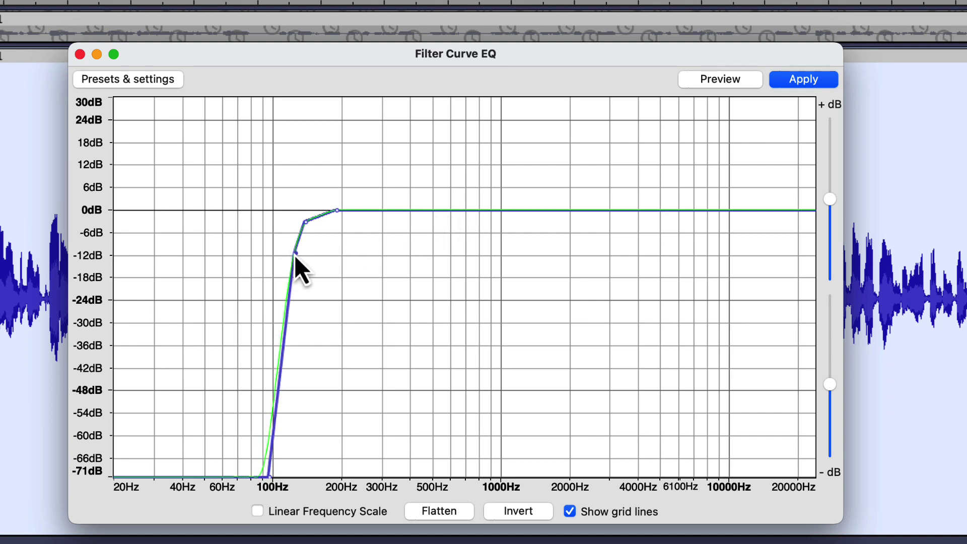
left_click_drag(294, 253, 296, 254)
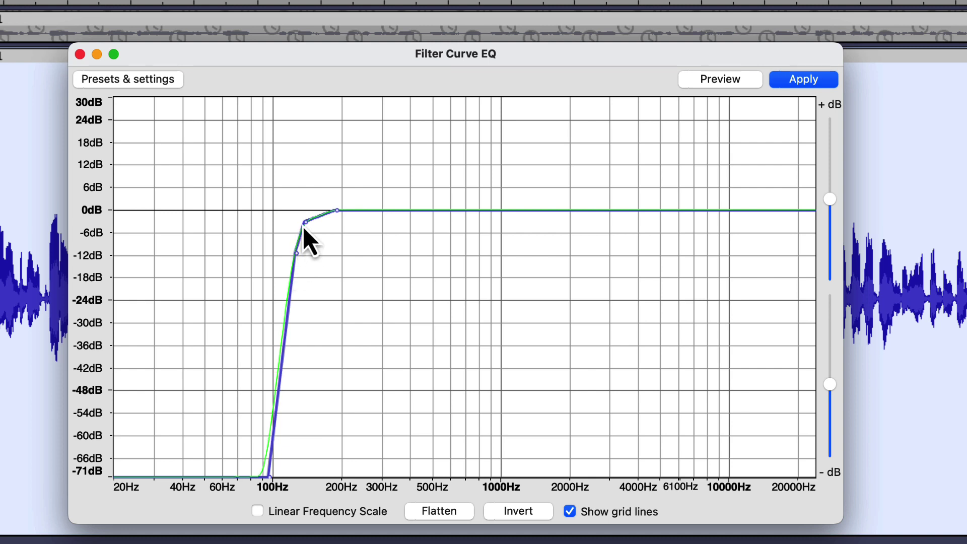
left_click_drag(305, 224, 313, 217)
left_click(317, 219)
left_click(286, 314)
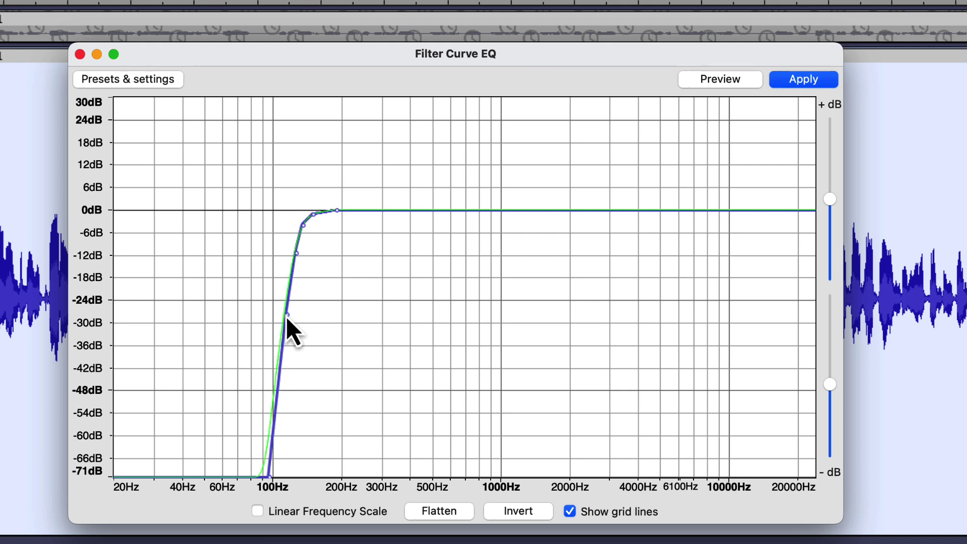
left_click_drag(286, 315, 294, 319)
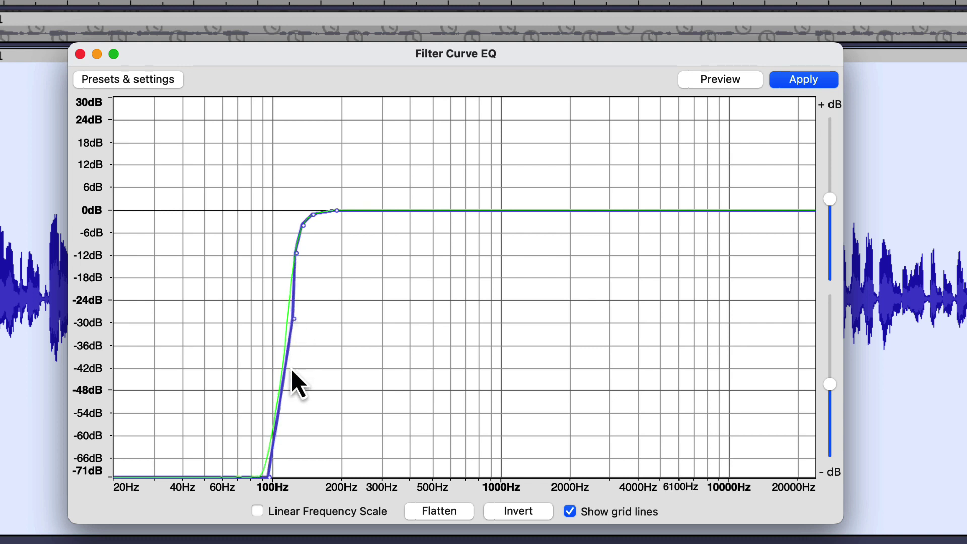
left_click_drag(271, 459, 280, 479)
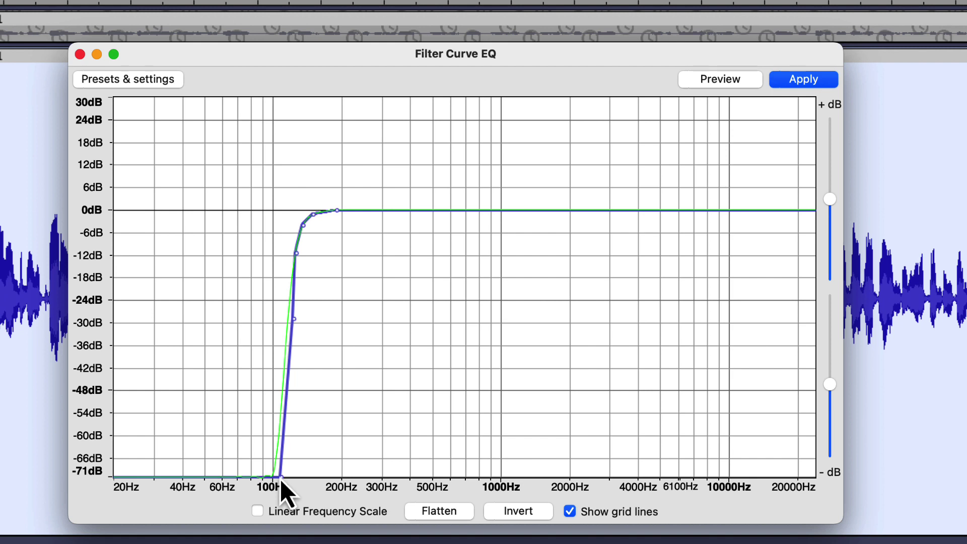
left_click(719, 82)
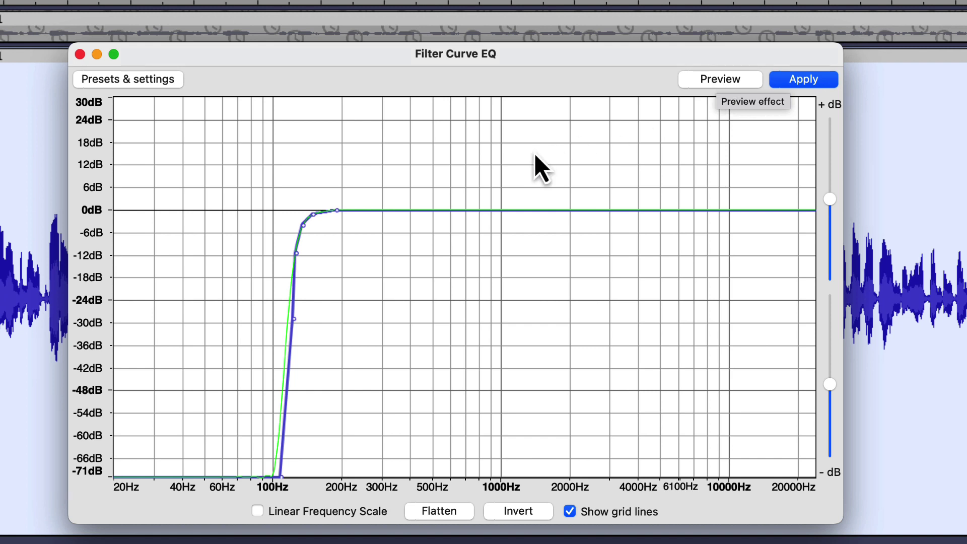
Add control points at about 230, 330, 500 and 850 Hz, moving the highest to about 790 Hz at 0 dB
left_click(355, 209)
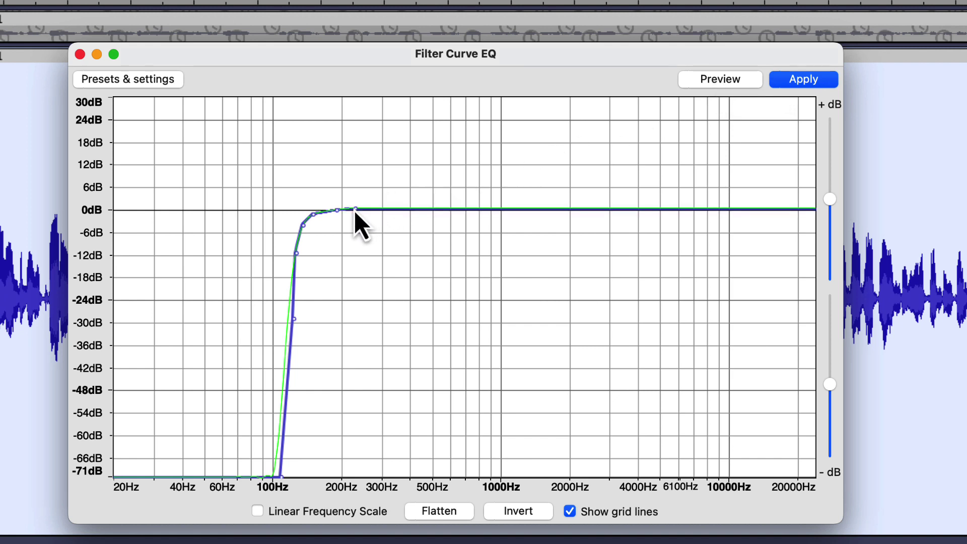
left_click(392, 207)
left_click(432, 208)
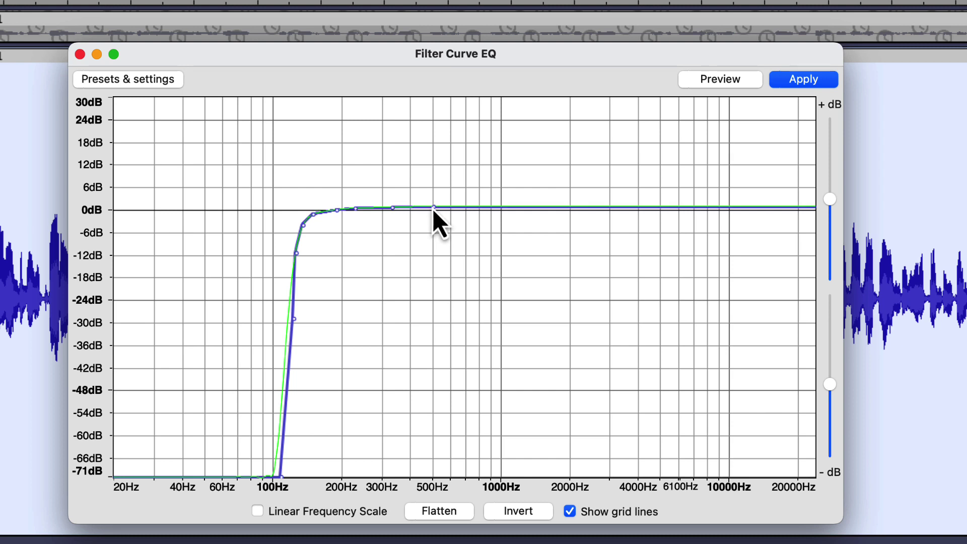
left_click(485, 208)
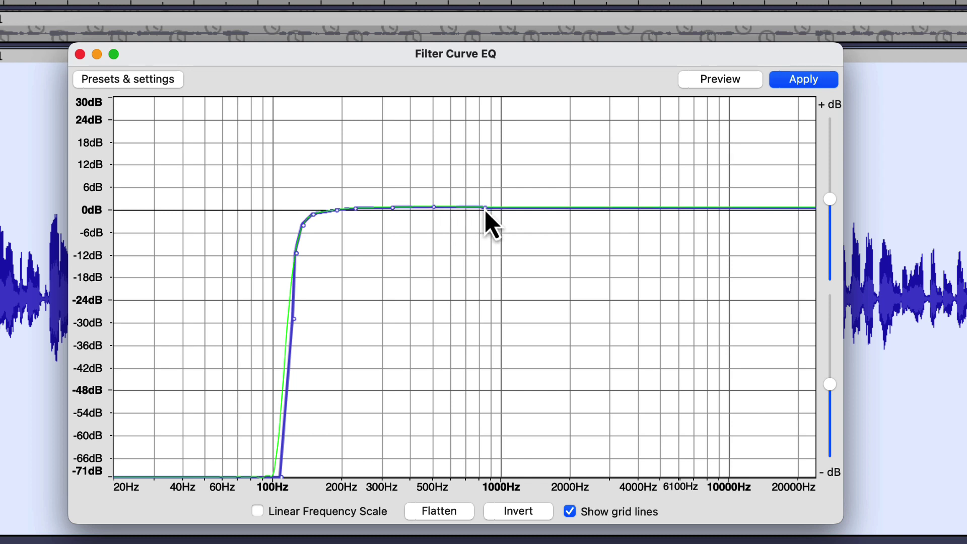
left_click_drag(485, 209, 478, 215)
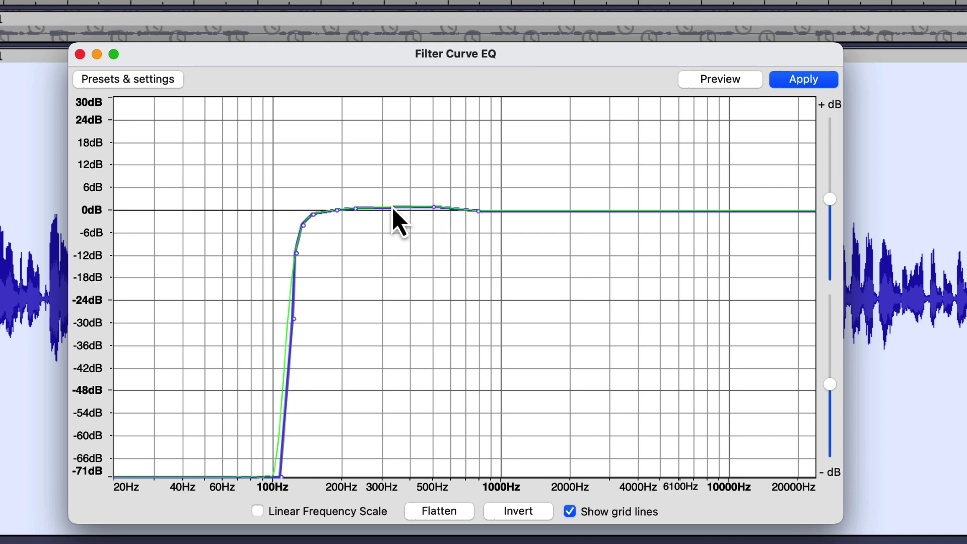
Shape a gentle low-mid boost peaking at about 3 dB near 340 Hz and preview it on the voice
left_click_drag(393, 207, 357, 203)
left_click_drag(433, 206, 396, 199)
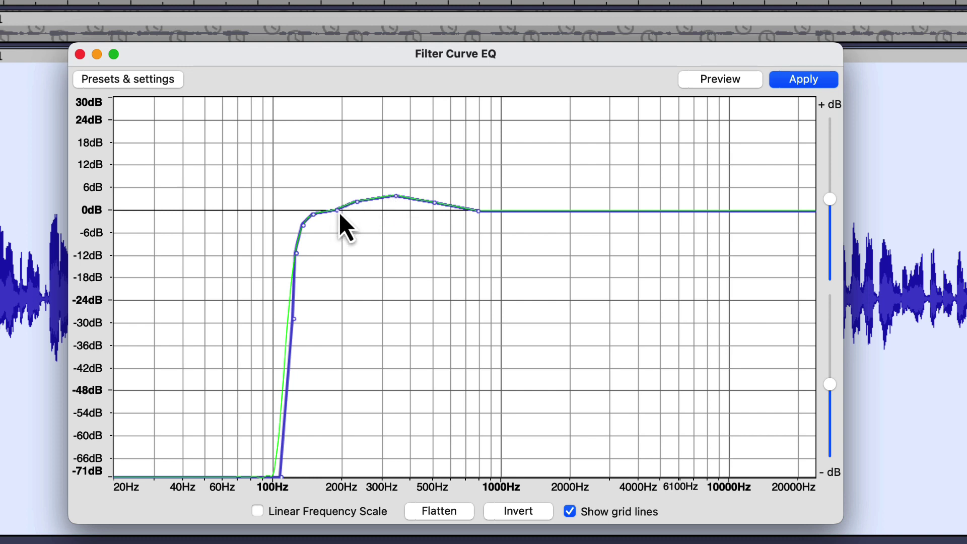
left_click_drag(340, 210, 338, 206)
left_click_drag(394, 194, 394, 198)
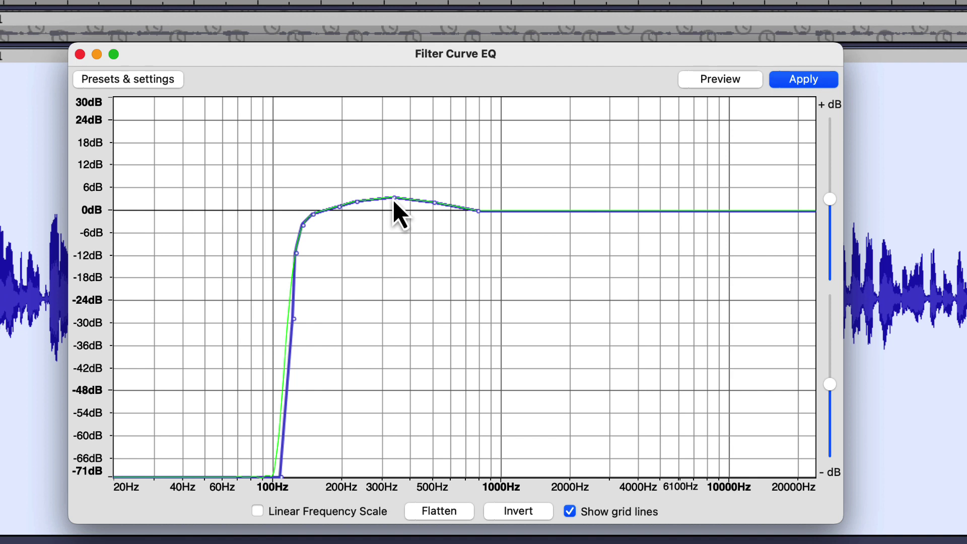
left_click(714, 83)
Raise the low-mid boost to about 5 dB near 245 Hz and preview the warmer voice
mouse_move(358, 204)
left_mouse_down()
mouse_move(337, 200)
mouse_move(395, 196)
mouse_move(361, 197)
left_mouse_up()
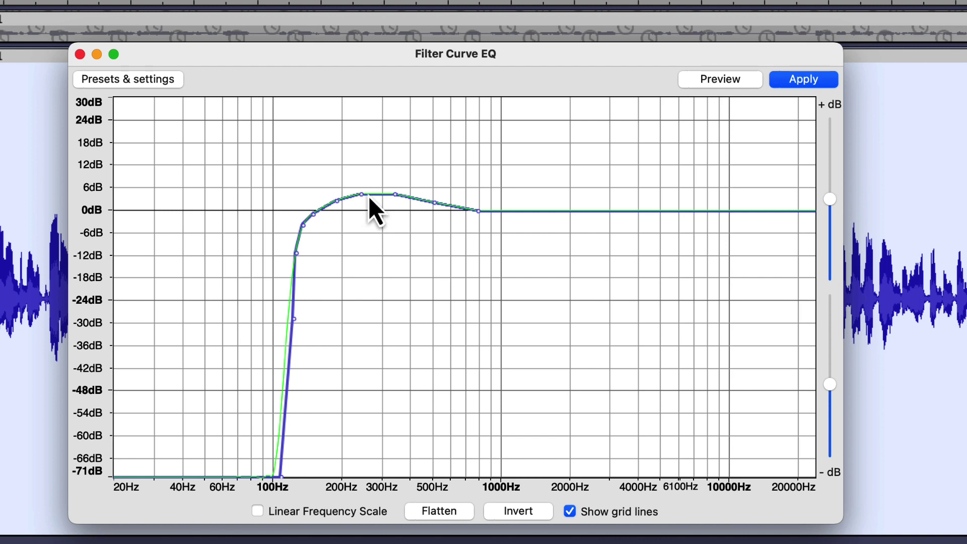
left_click_drag(362, 195, 362, 192)
left_click(713, 84)
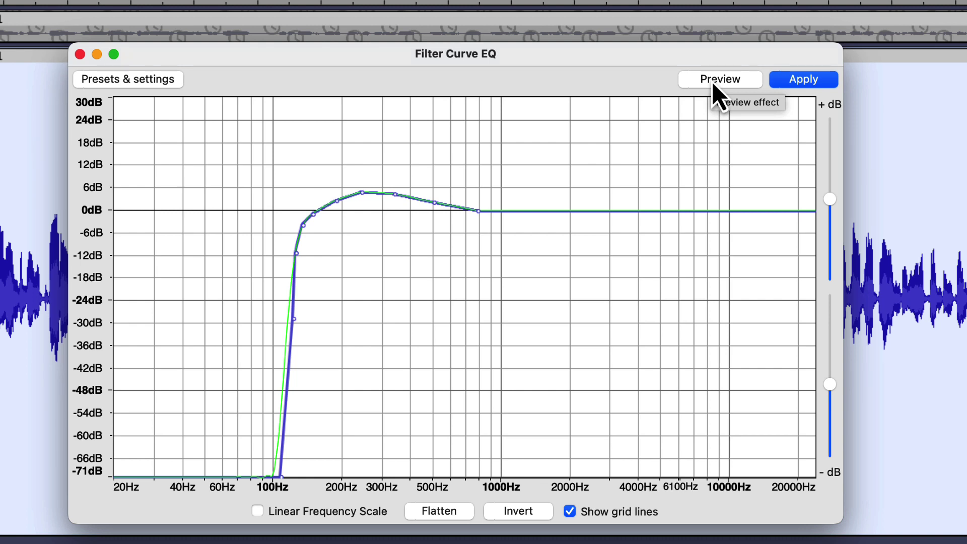
Add treble control points near 0 dB at about 6.5, 8, 10 and 22 kHz
left_click(687, 209)
left_click(708, 208)
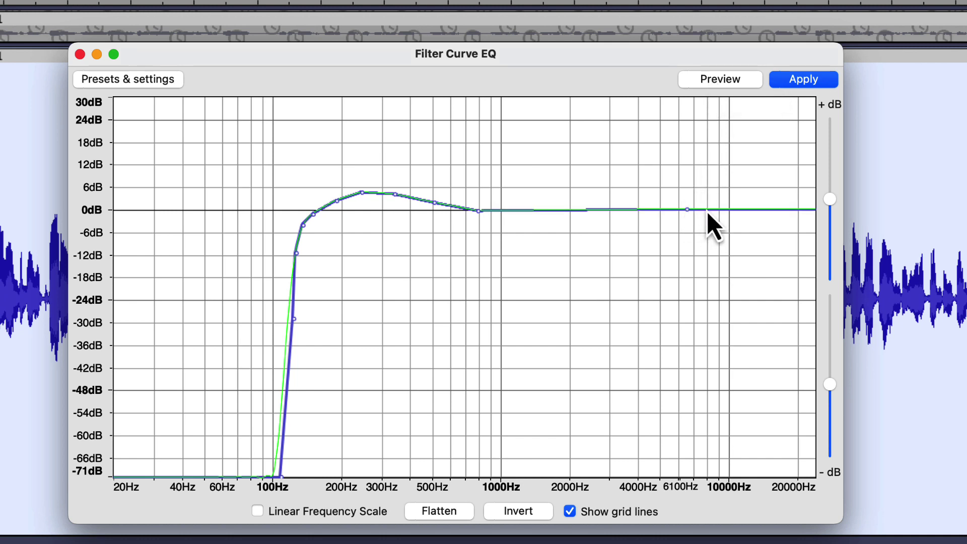
left_click(731, 210)
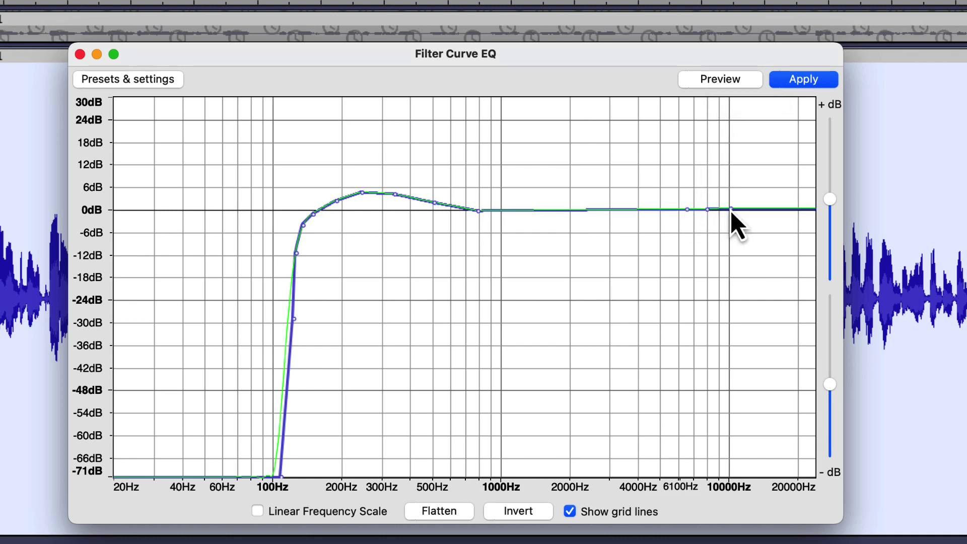
left_click(807, 208)
Roll off the treble gently to about -4 dB at 12.5 kHz and -12.5 dB near 23 kHz, and preview it
left_click_drag(808, 208, 808, 223)
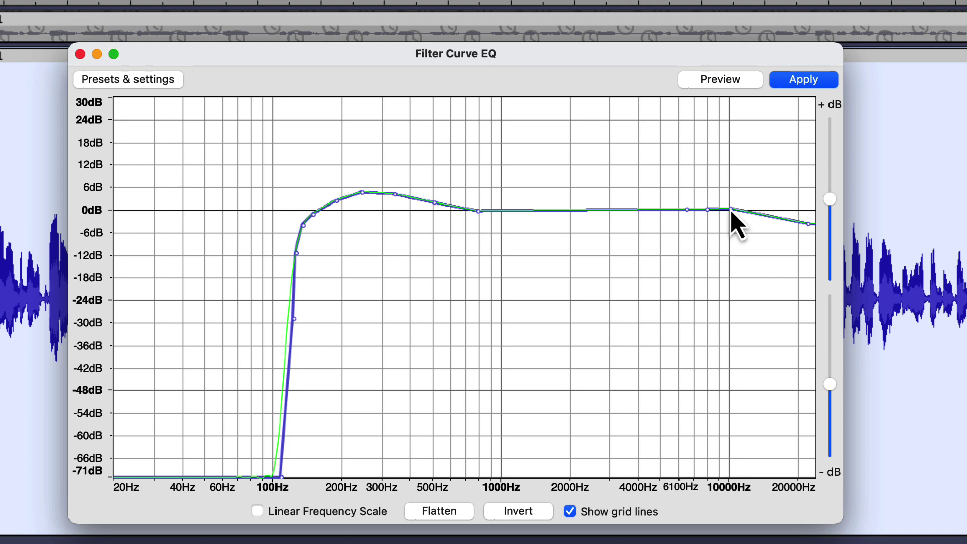
left_click_drag(731, 210, 731, 218)
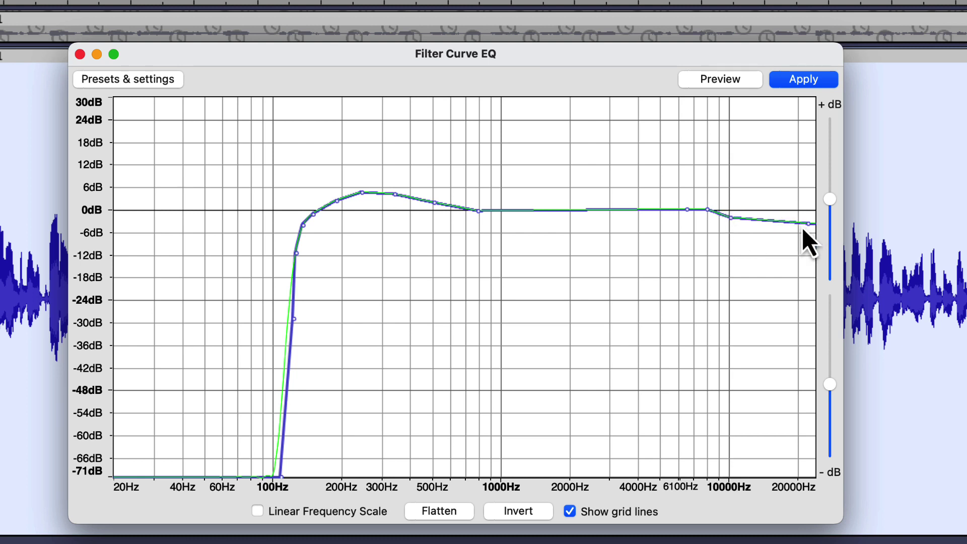
left_click_drag(808, 224, 813, 257)
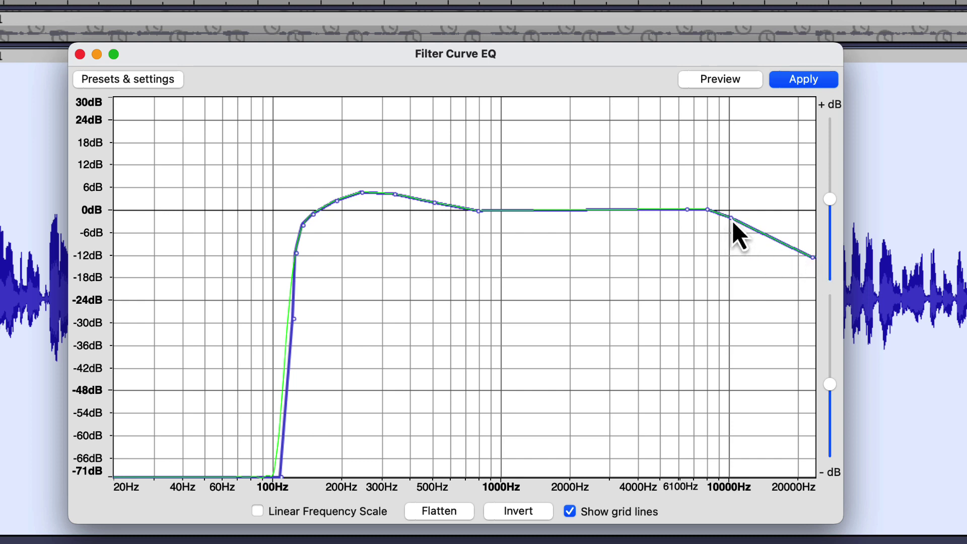
left_click_drag(731, 218, 753, 227)
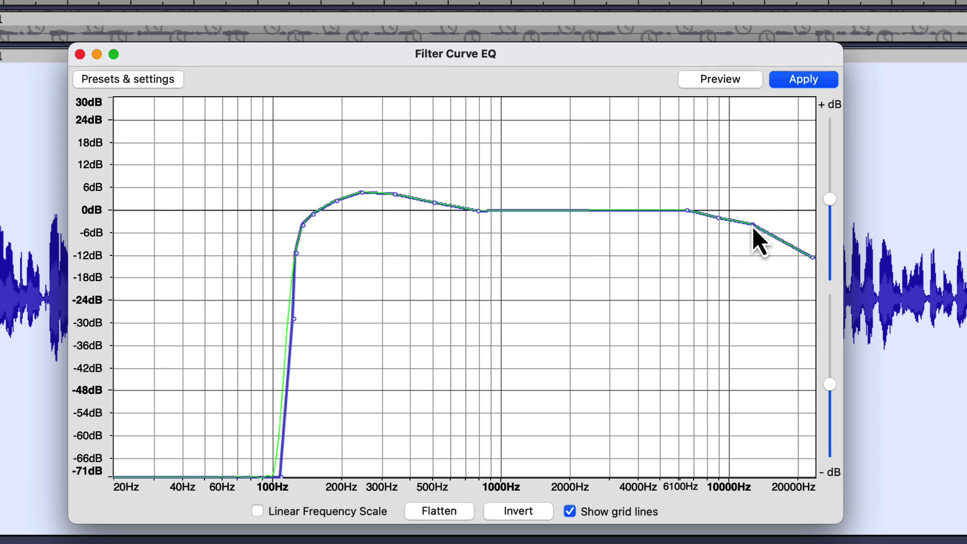
left_click(731, 81)
Deepen the treble cut to about -8 dB at 8.7 kHz, -22 dB at 10 kHz and -53 dB near 21.5 kHz, and preview it
left_click_drag(753, 225, 733, 276)
left_click_drag(813, 258, 808, 370)
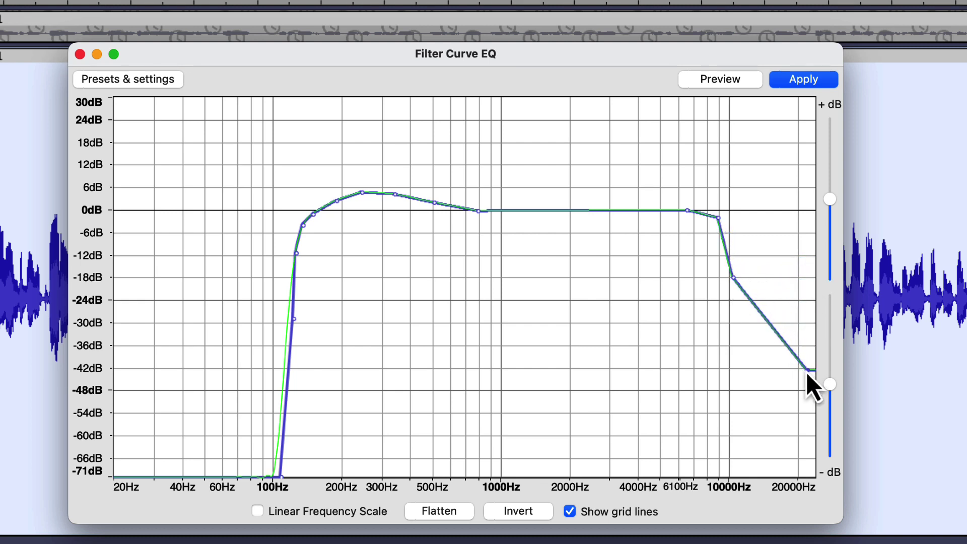
left_click_drag(733, 280, 733, 295)
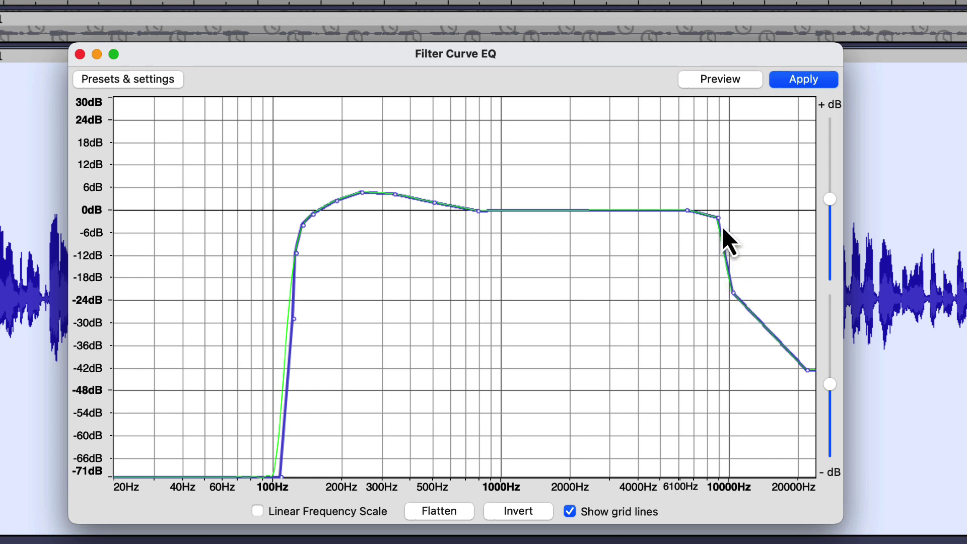
left_click_drag(718, 217, 718, 242)
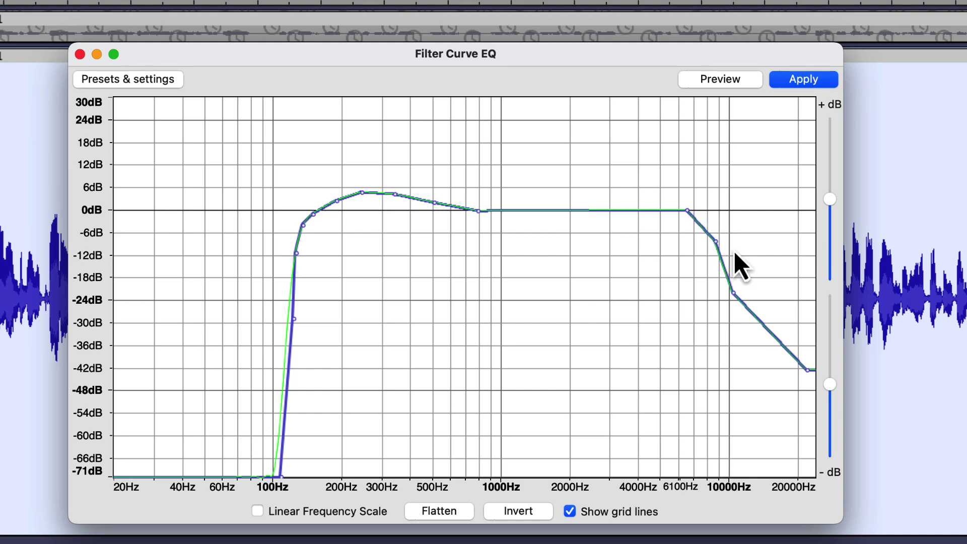
left_click_drag(807, 372, 806, 408)
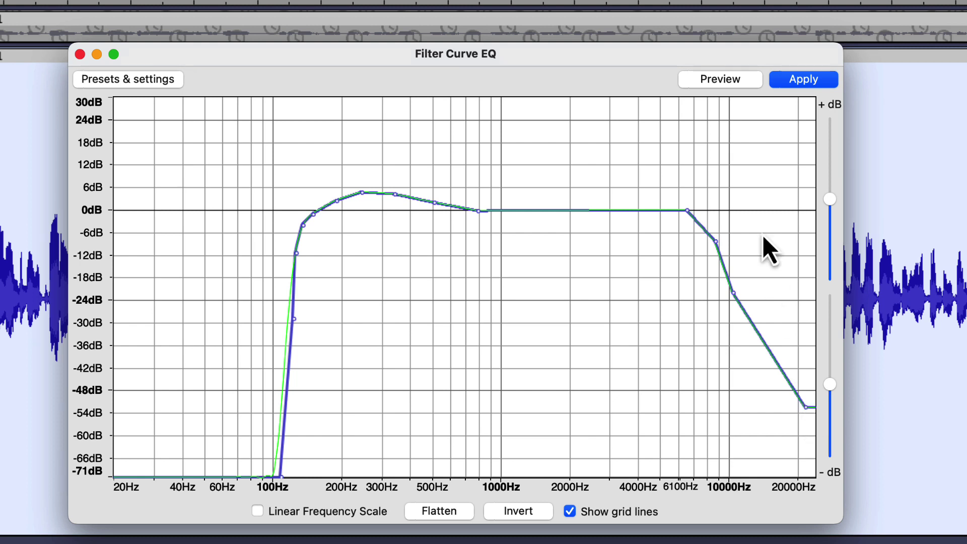
left_click(728, 89)
Raise the treble to a flat shelf of about 15 dB from 9.4 kHz to 20 kHz, and preview it
left_click_drag(734, 294, 750, 189)
left_click_drag(716, 244, 722, 178)
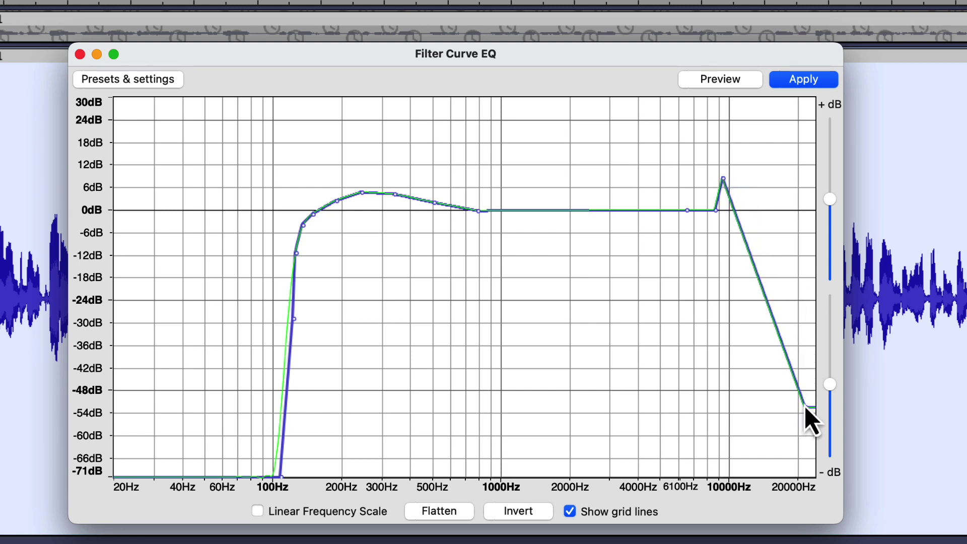
left_click_drag(805, 407, 799, 170)
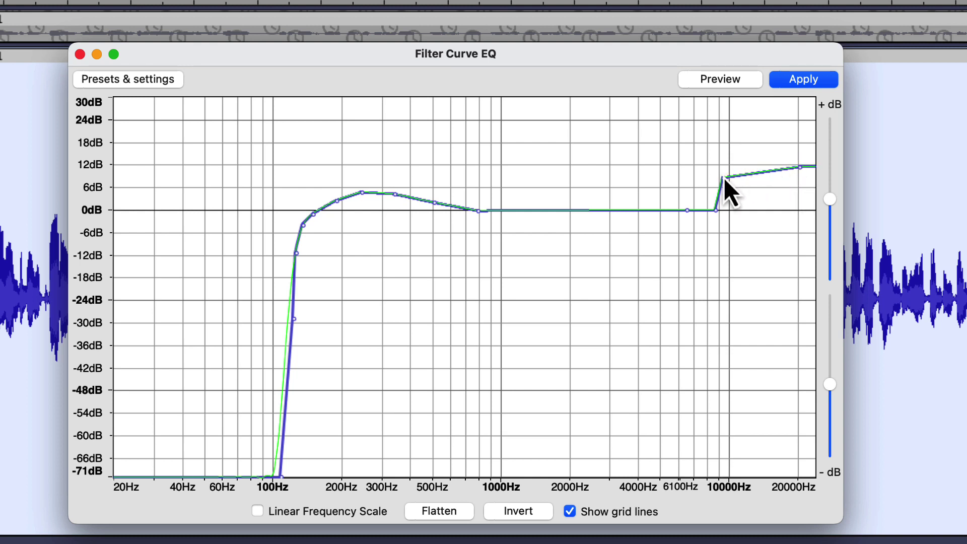
left_click_drag(724, 177, 722, 155)
left_click_drag(797, 166, 799, 156)
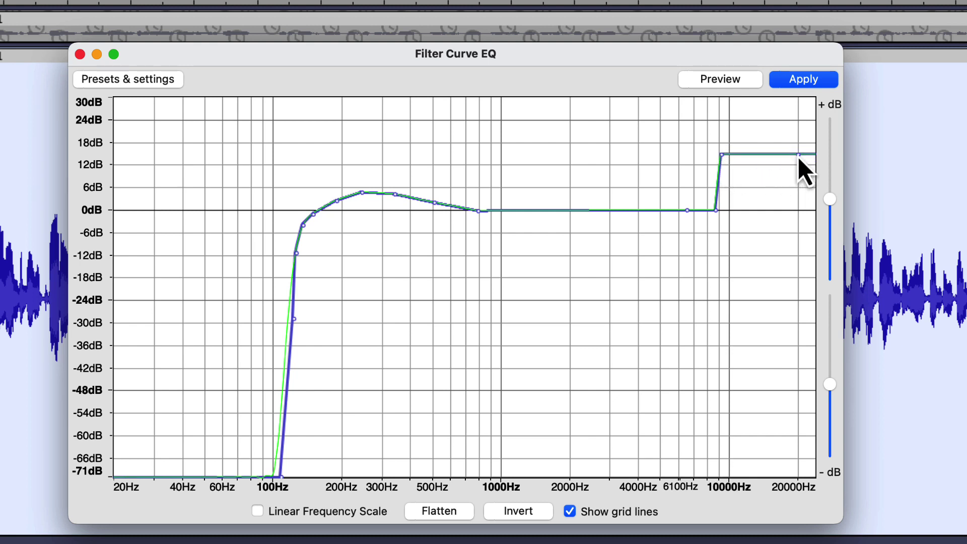
left_click(720, 80)
Raise the low mids to about 24 dB at 200 Hz, 23 dB at 335 Hz, 22 dB at 600 Hz and 14 dB at 800 Hz
left_click_drag(435, 202, 438, 147)
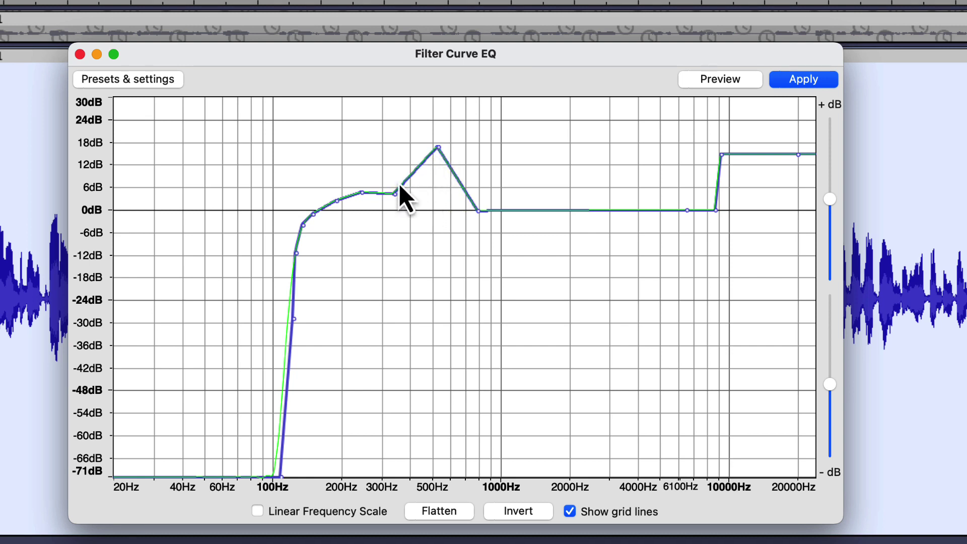
left_click_drag(394, 194, 392, 144)
left_click_drag(362, 192, 344, 154)
left_click_drag(336, 202, 308, 213)
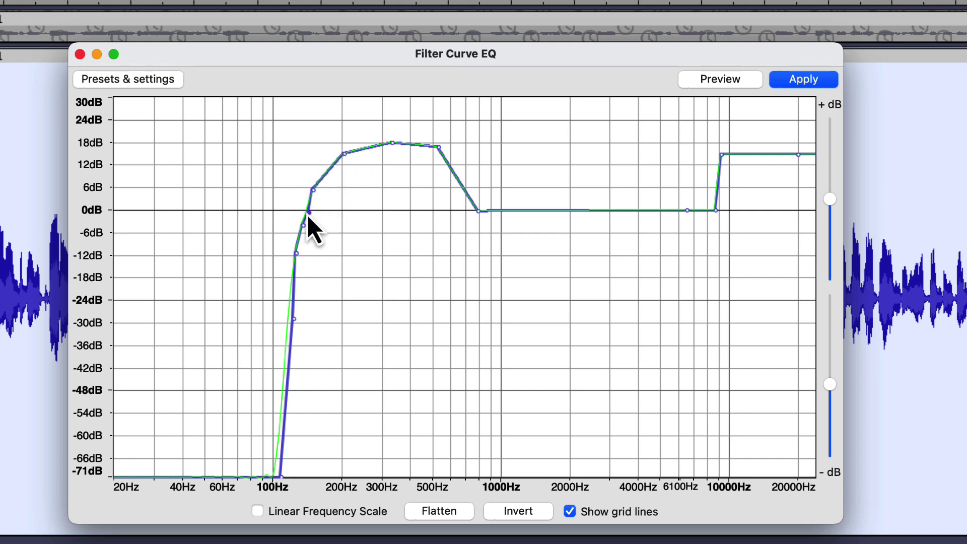
left_click_drag(393, 143, 392, 124)
left_click_drag(345, 152, 342, 122)
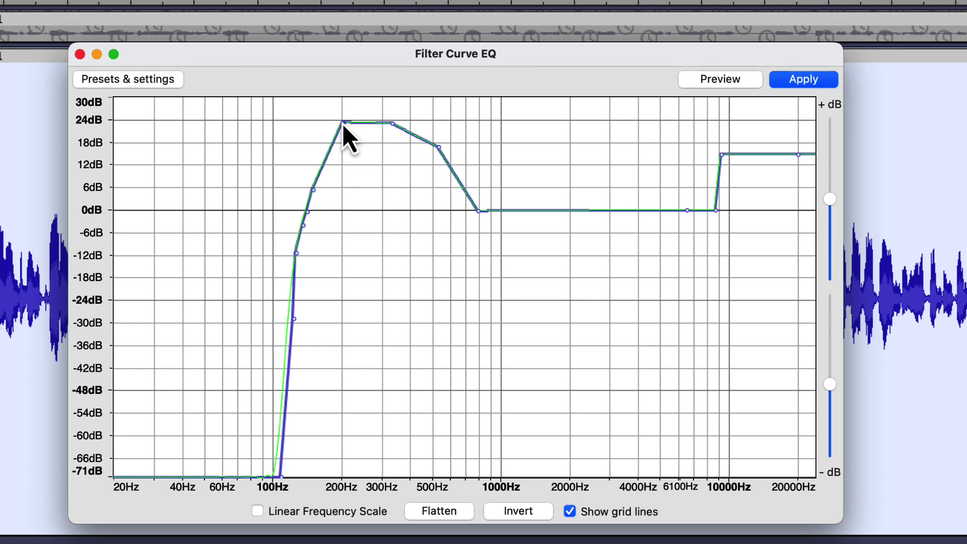
left_click_drag(438, 150, 450, 128)
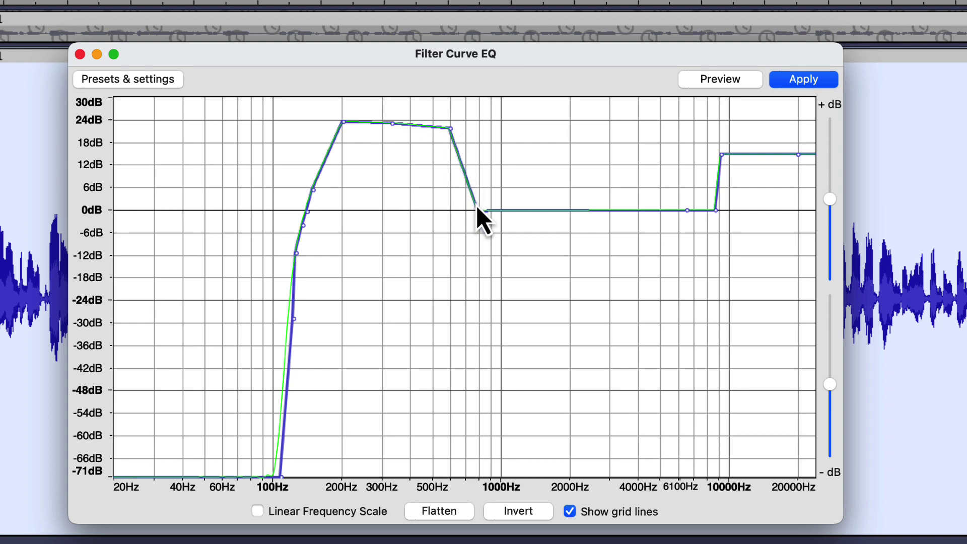
left_click_drag(470, 184, 479, 160)
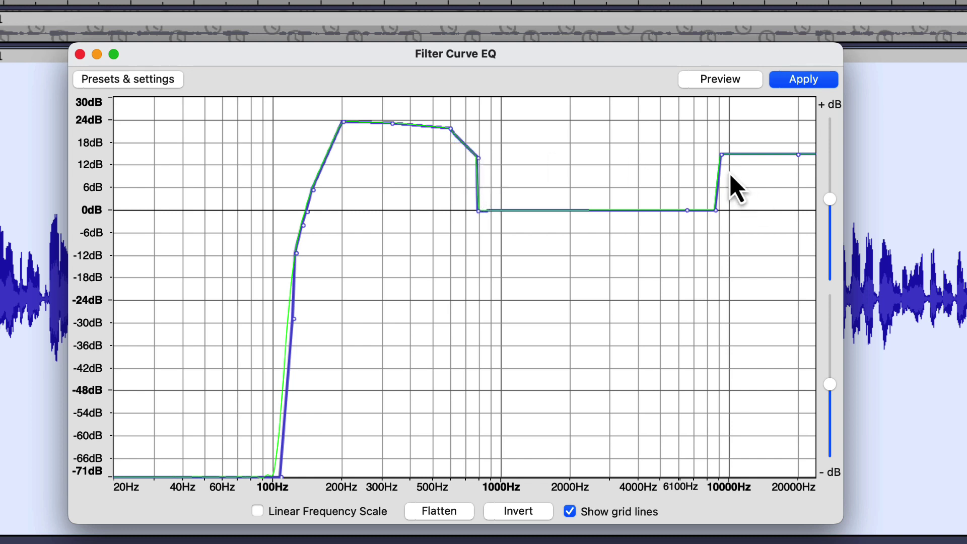
Raise the treble to about 20 dB at 9.4 and 12 kHz and 26 dB near 20 kHz, and preview the exaggerated curve
left_click_drag(723, 159, 725, 141)
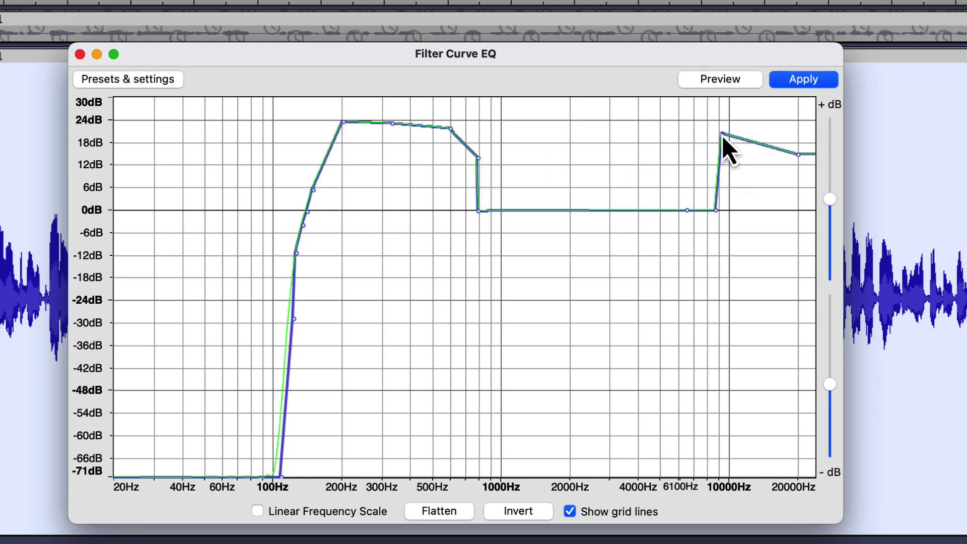
left_click(746, 139)
left_click_drag(797, 154, 797, 115)
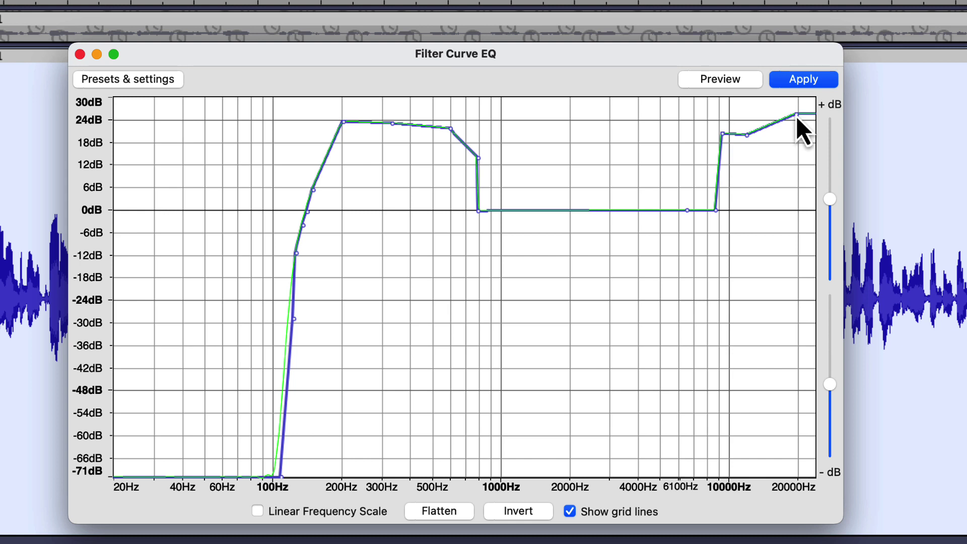
left_click(719, 82)
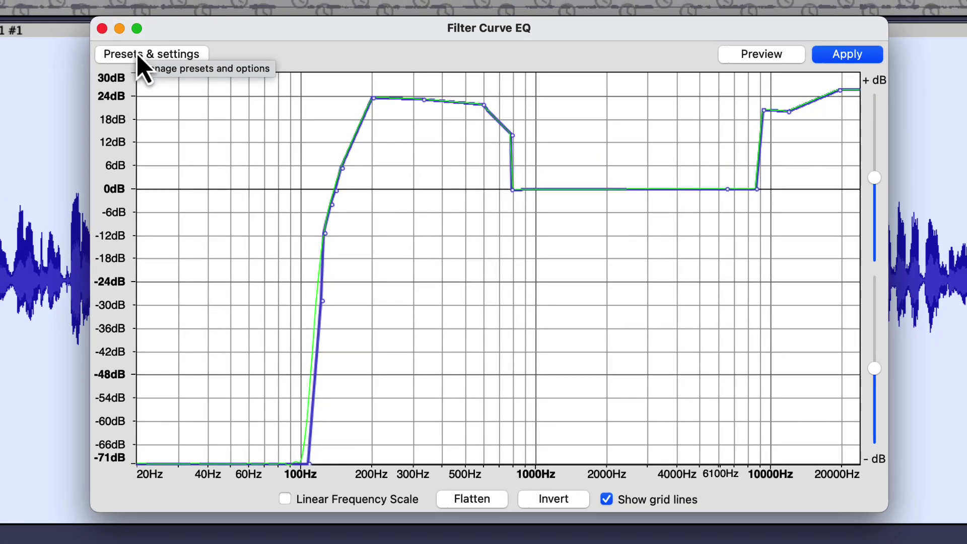
Load the Synco D2 user preset, preview it and apply the EQ to the selected audio
left_click(137, 55)
mouse_move(146, 77)
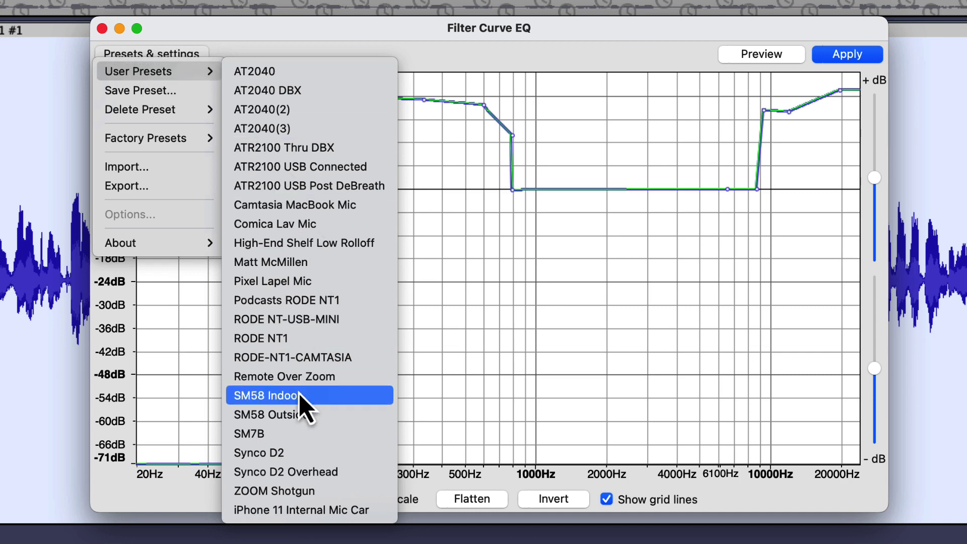
left_click(276, 455)
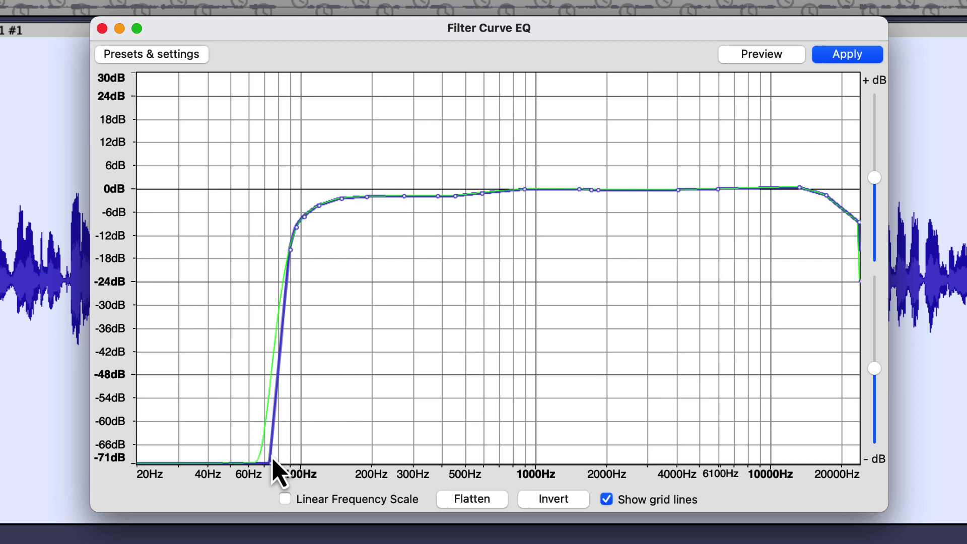
left_click(762, 58)
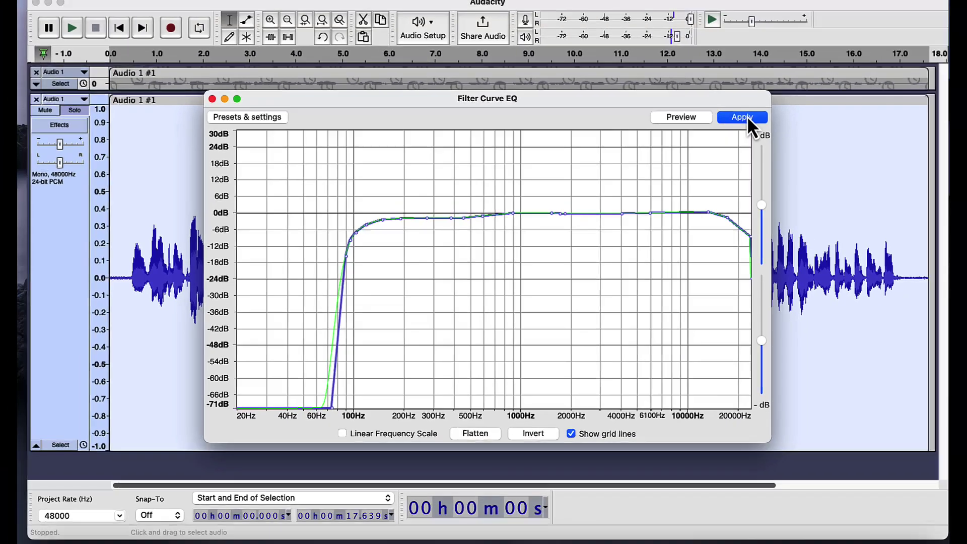
left_click(847, 54)
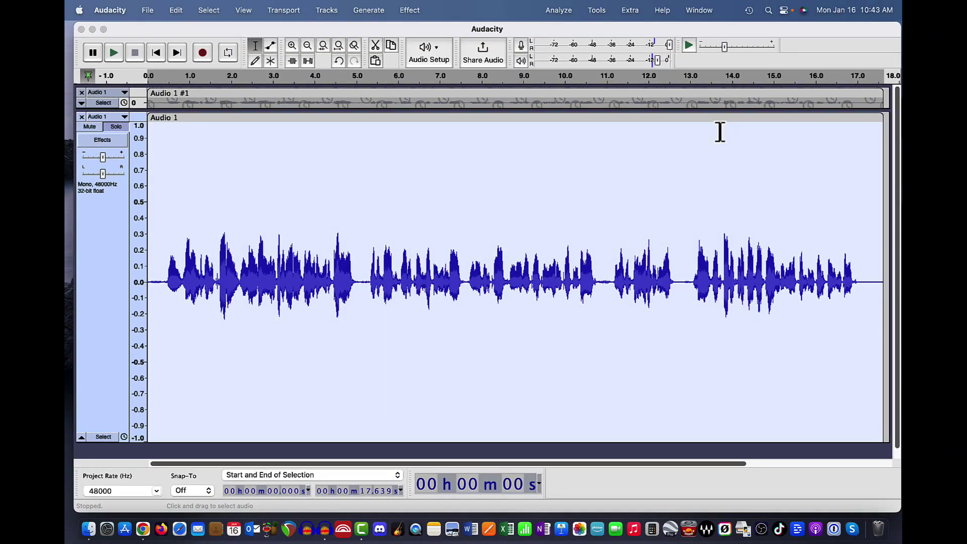